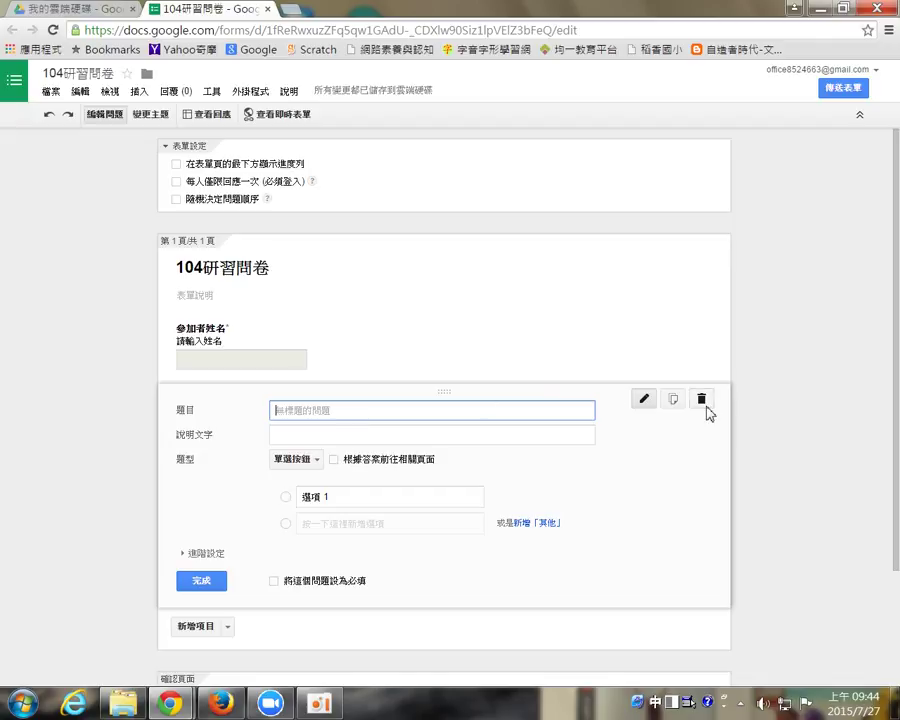
Step: Delete the blank untitled question and add a new 單選按鈕 question titled 妳的年紀
left_click(701, 399)
left_click(229, 405)
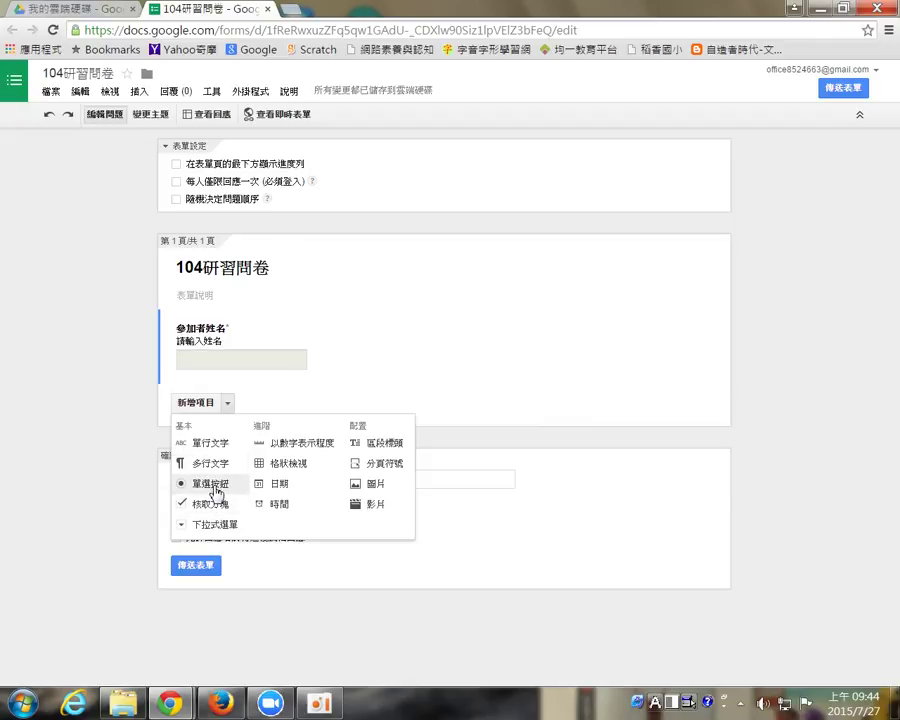
left_click(213, 484)
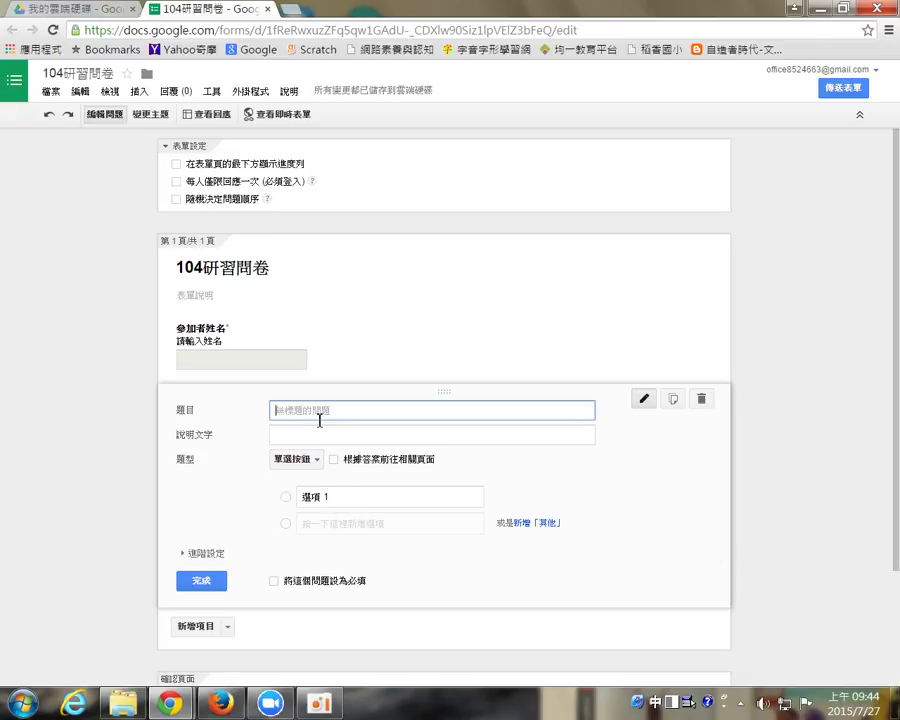
type("您的年")
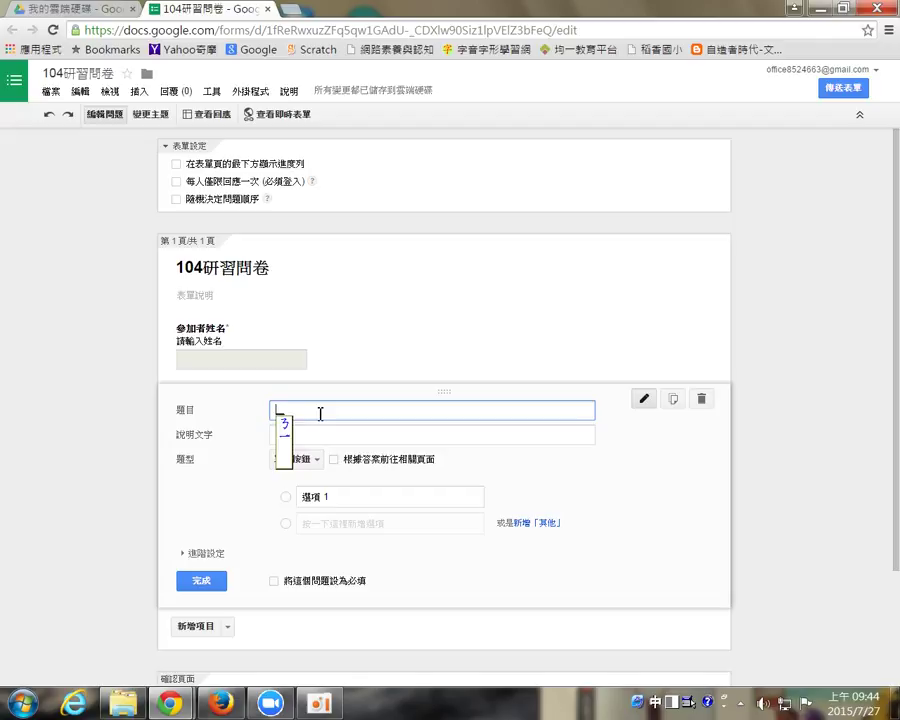
type("紀")
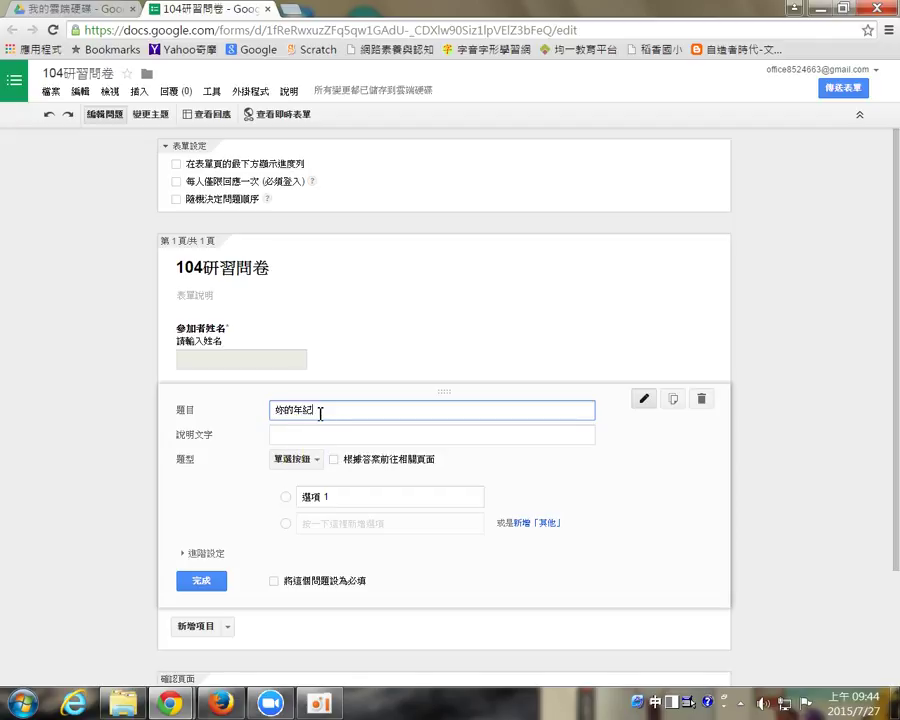
Step: Set the first two answer options of the age question to 0-10 and 11-20
left_click(348, 500)
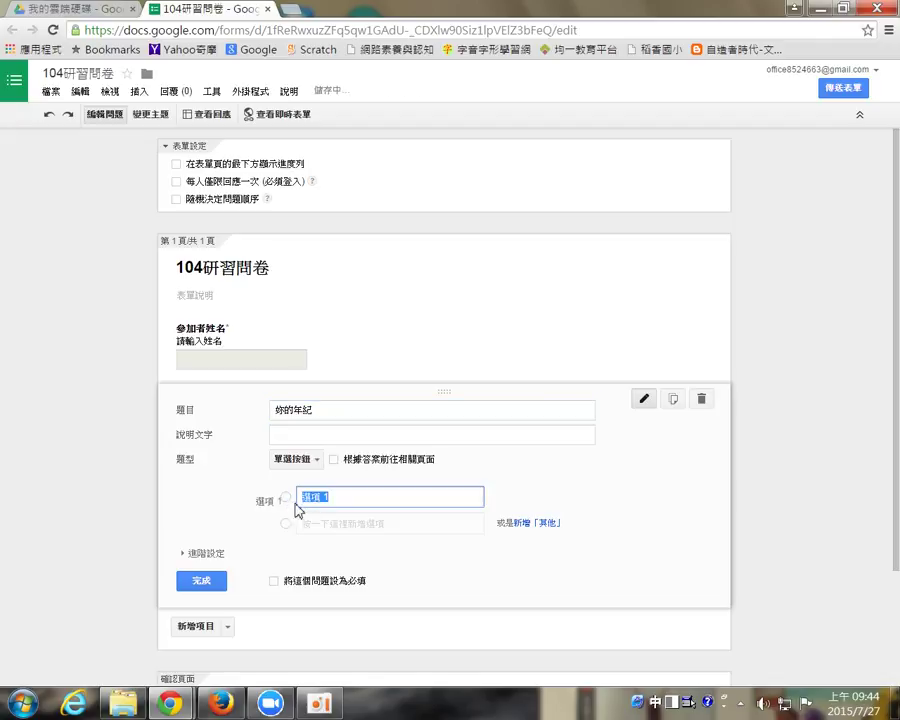
type("0-")
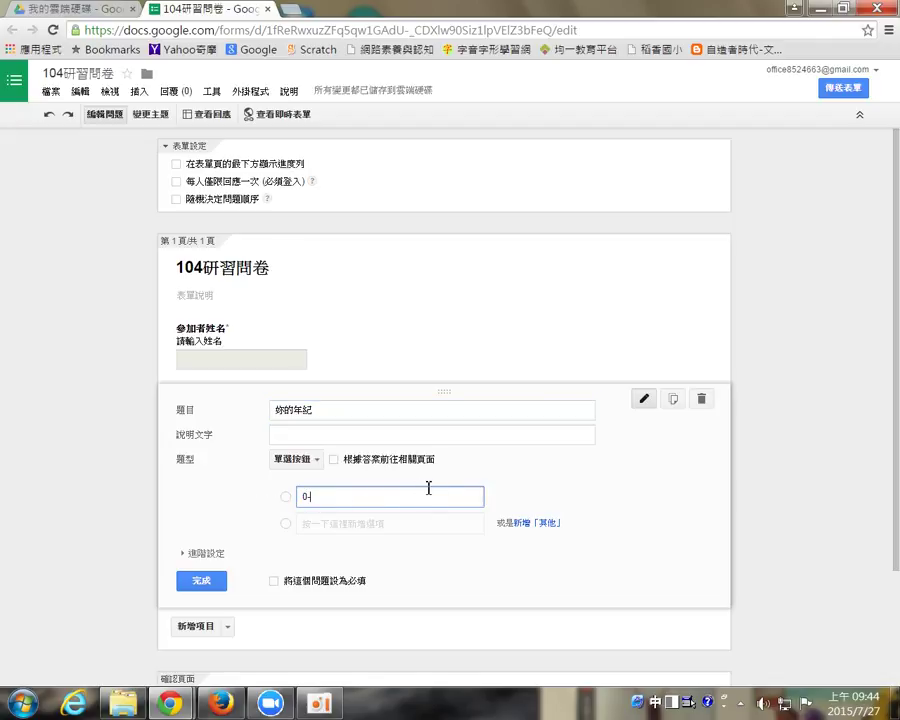
type("10")
left_click(370, 521)
type("11-20")
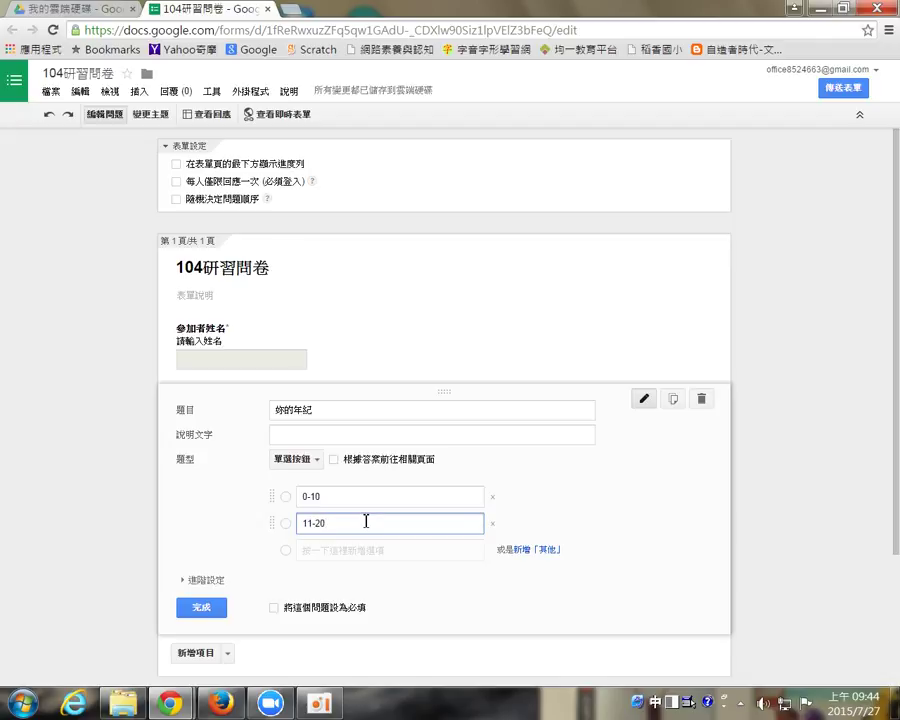
Step: Add the options 21-30 and 30以上 to the age question and finish editing it
left_click(305, 551)
type("20")
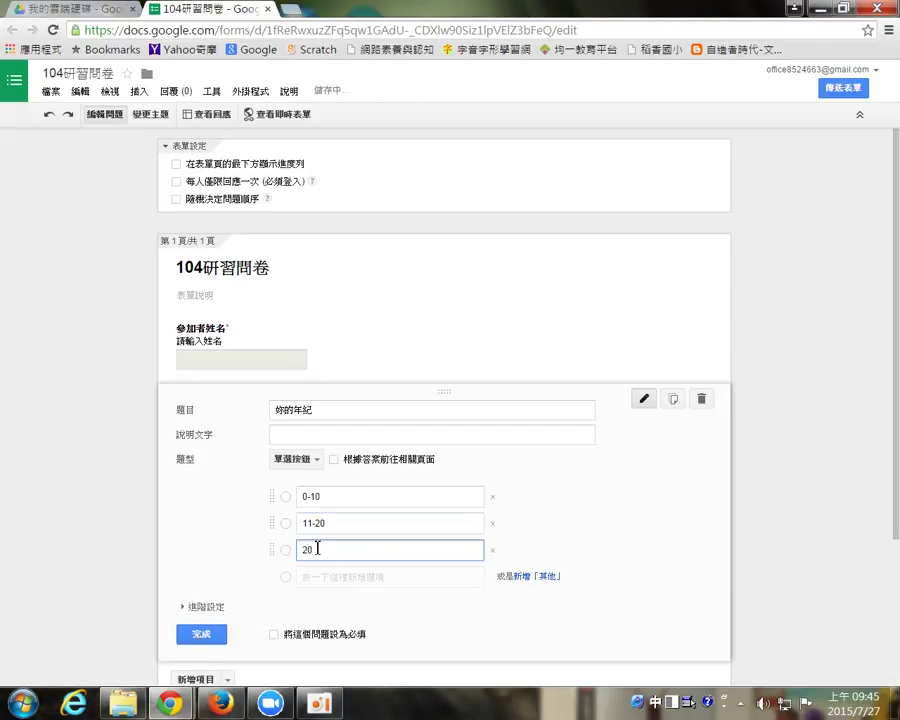
key("BackSpace")
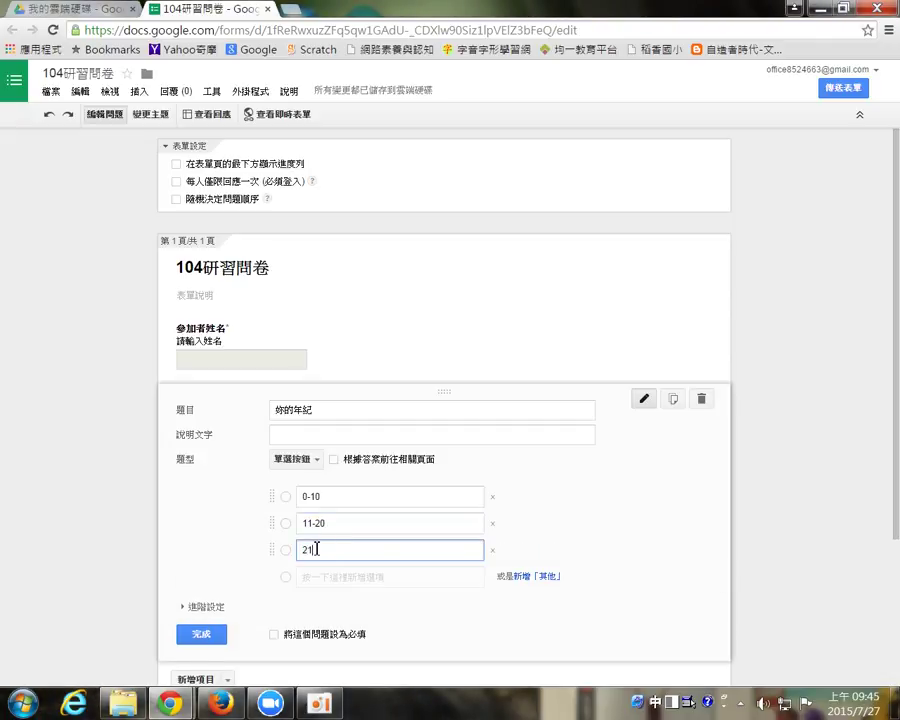
type("1-30")
left_click(317, 576)
type("30以上")
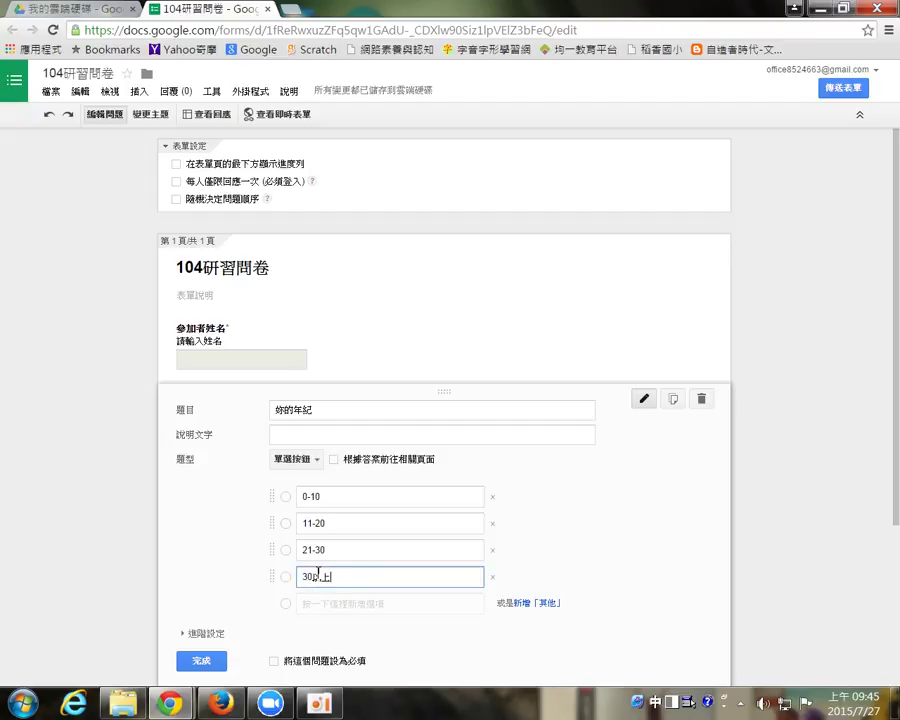
scroll(400, 500, "down", 2)
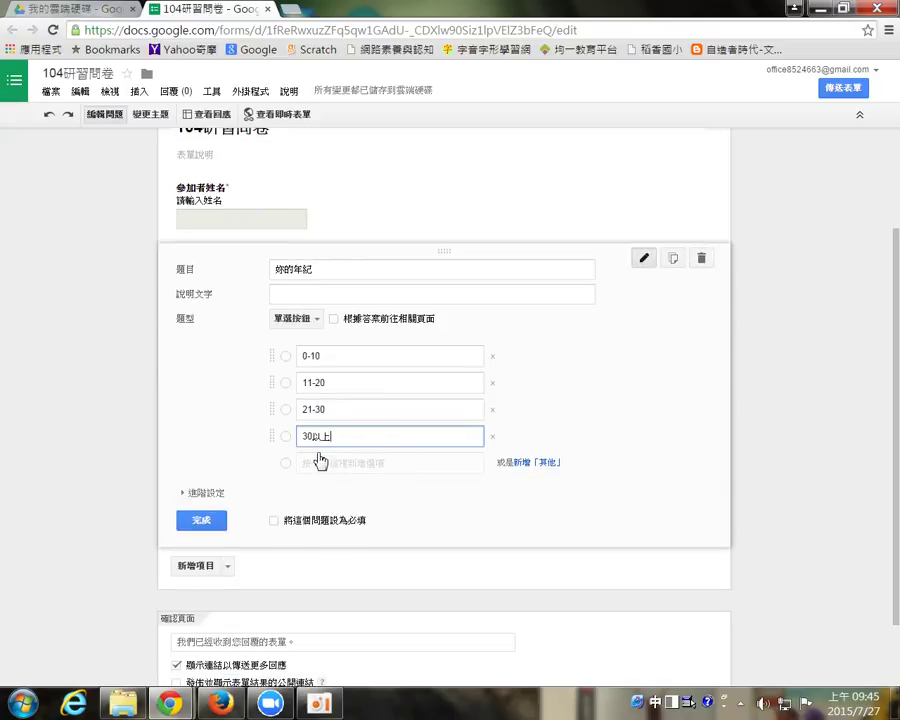
left_click(216, 524)
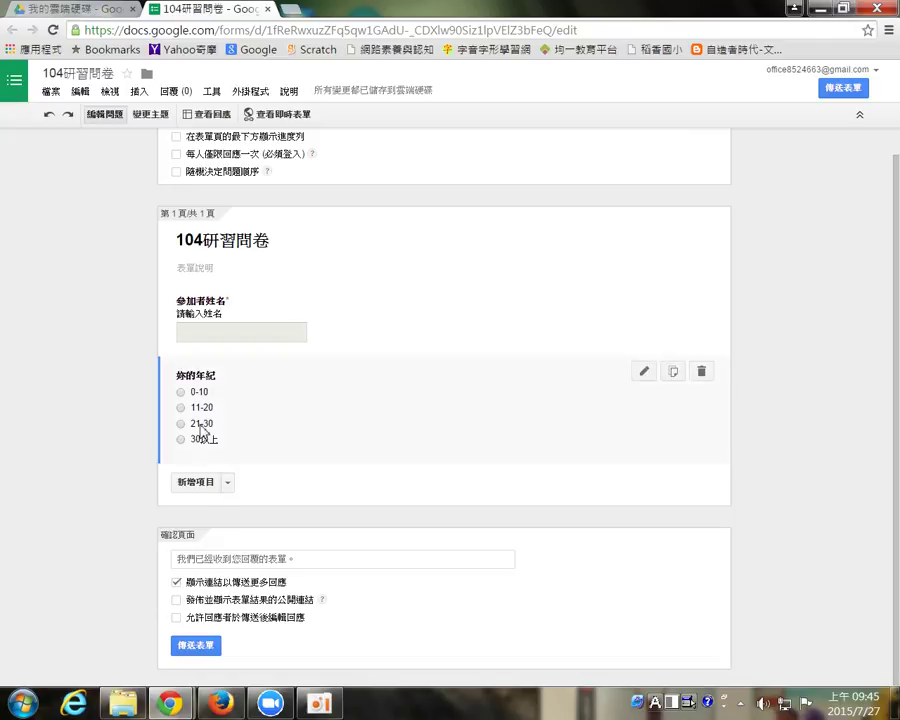
Step: Add a 核取方塊 question below the age question, titled 你喜歡哪一類的研習
left_click(228, 483)
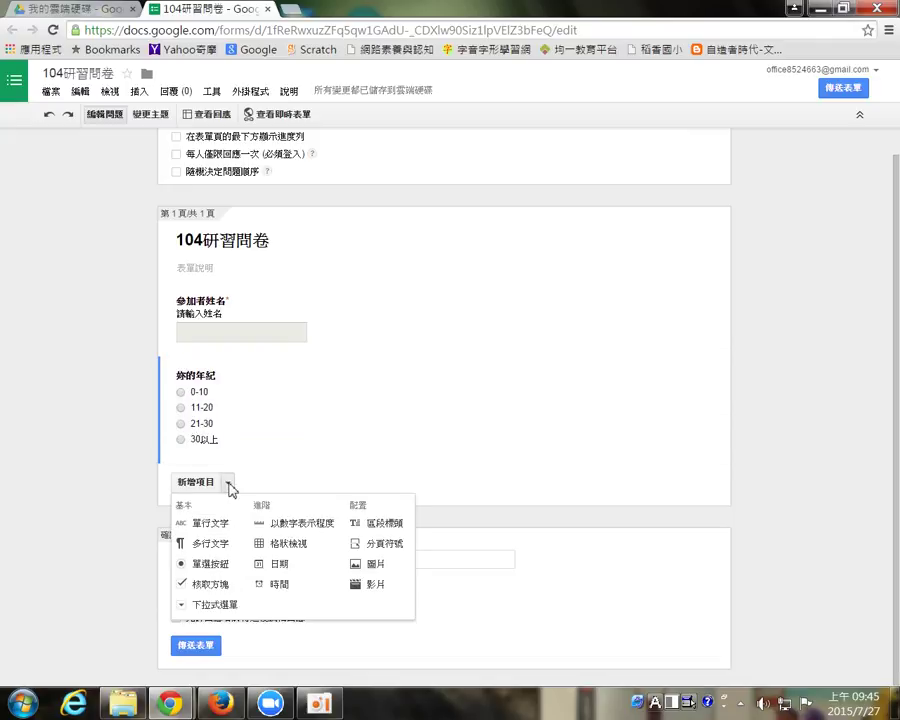
left_click(211, 592)
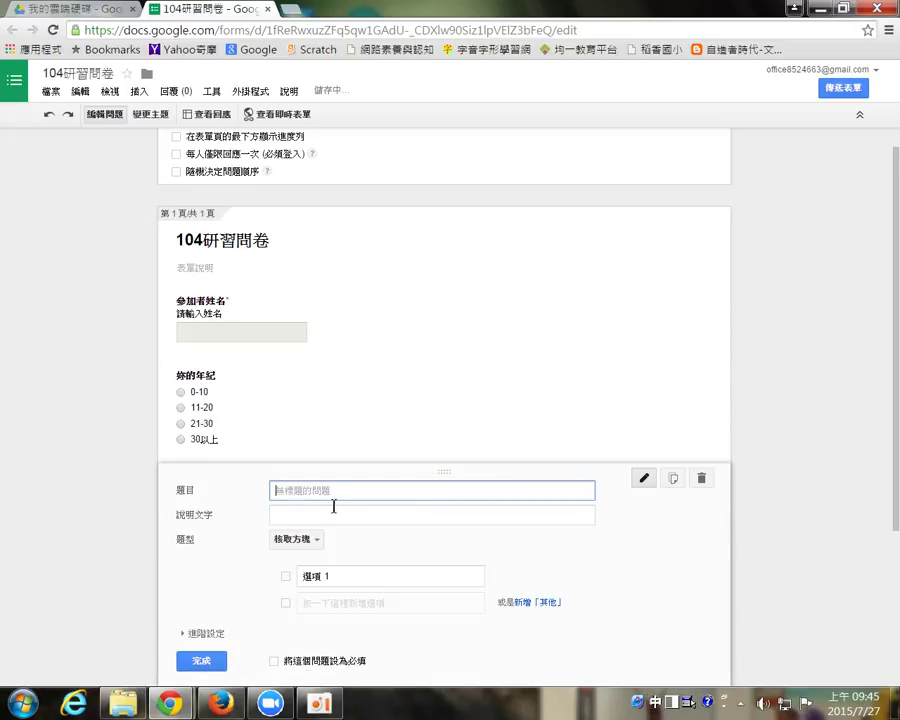
scroll(330, 502, "down", 3)
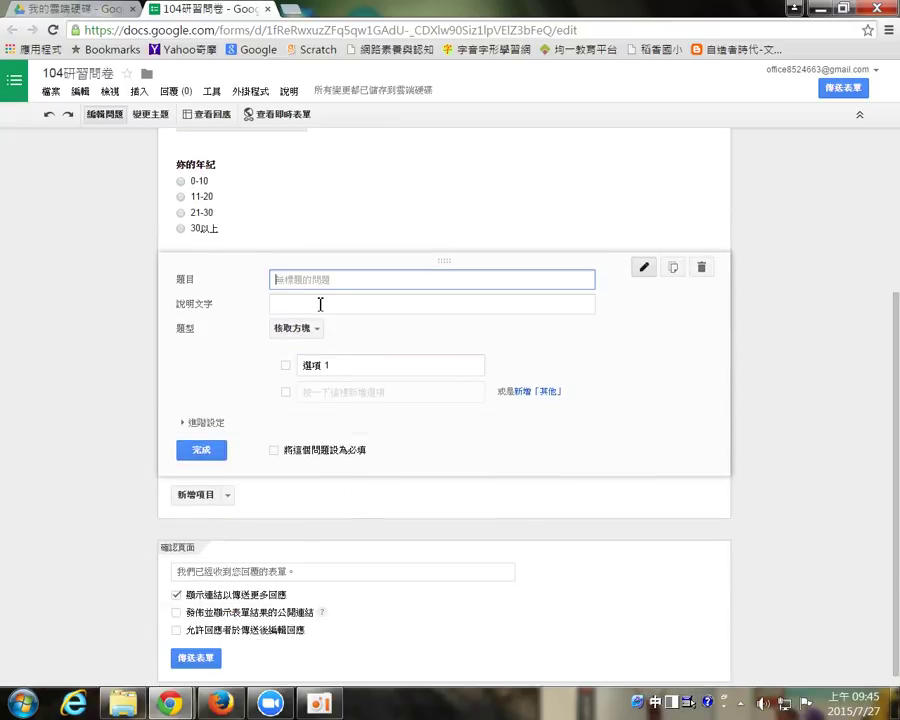
type("你")
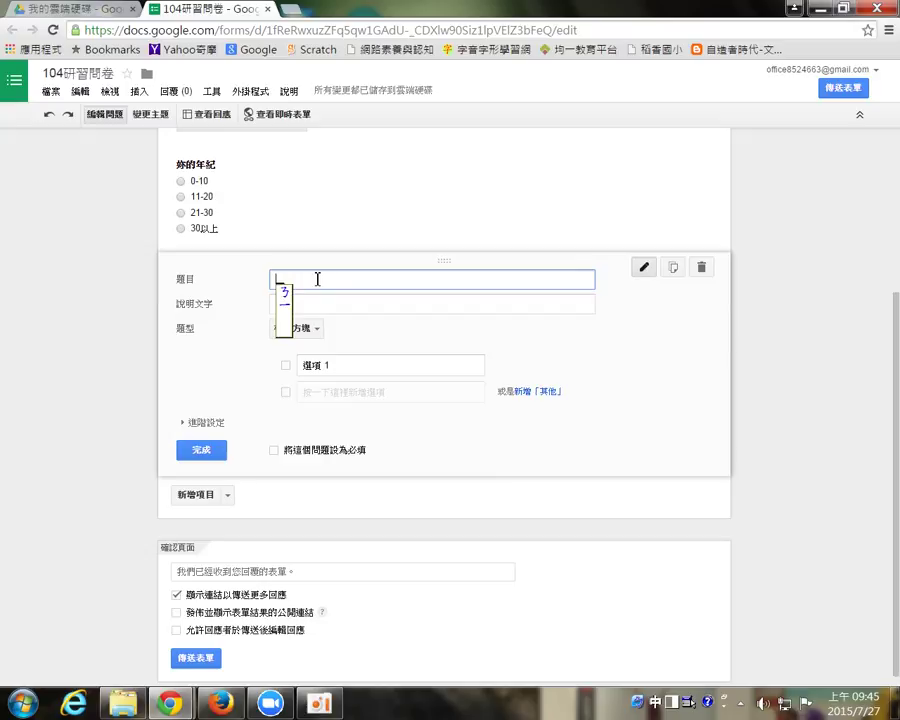
type("喜")
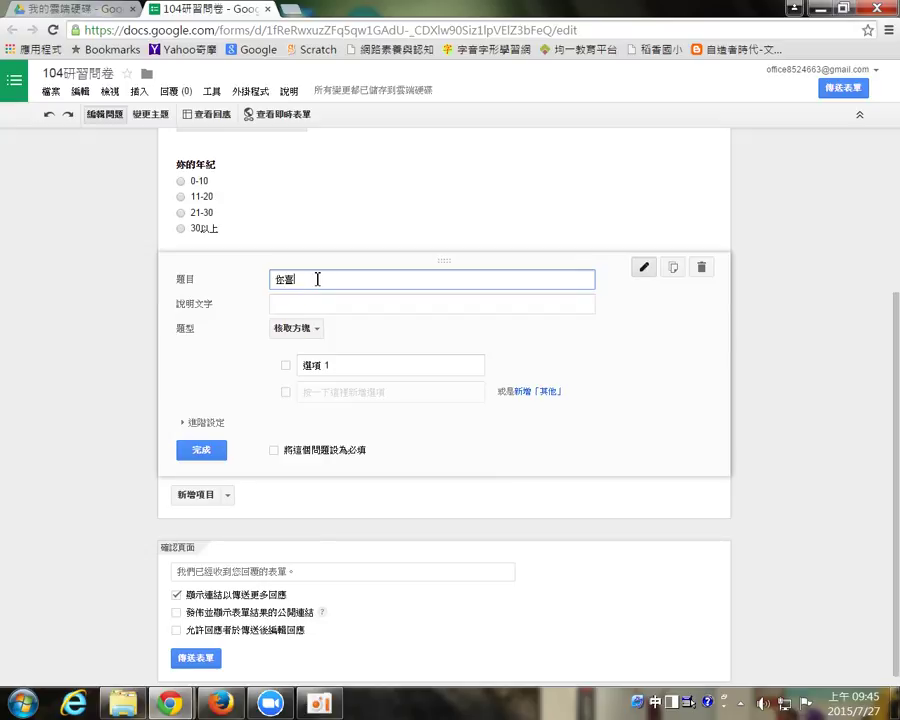
type("歡哪一")
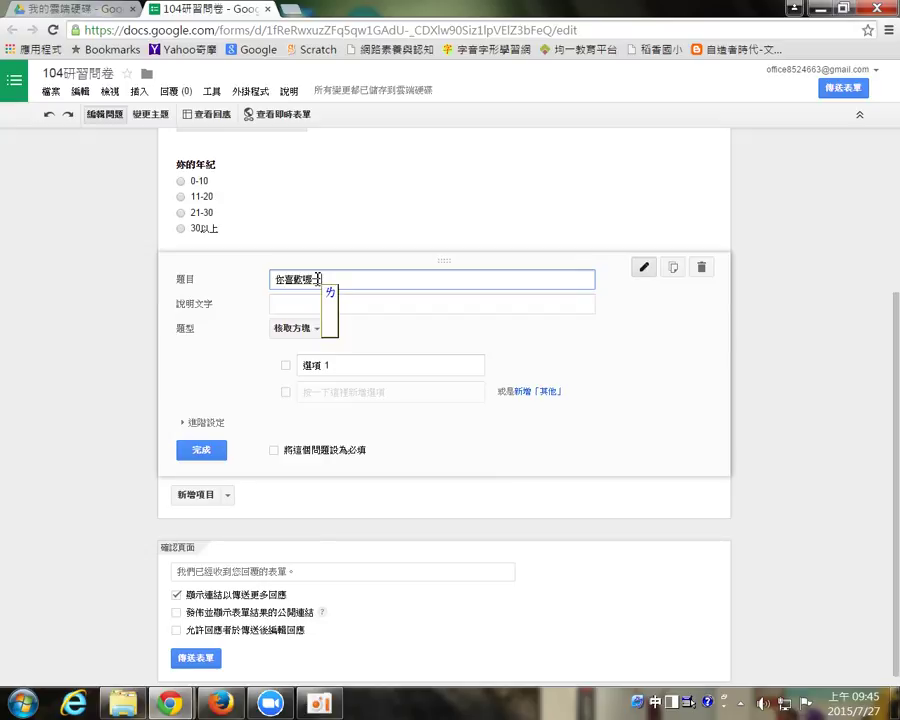
type("類的研習")
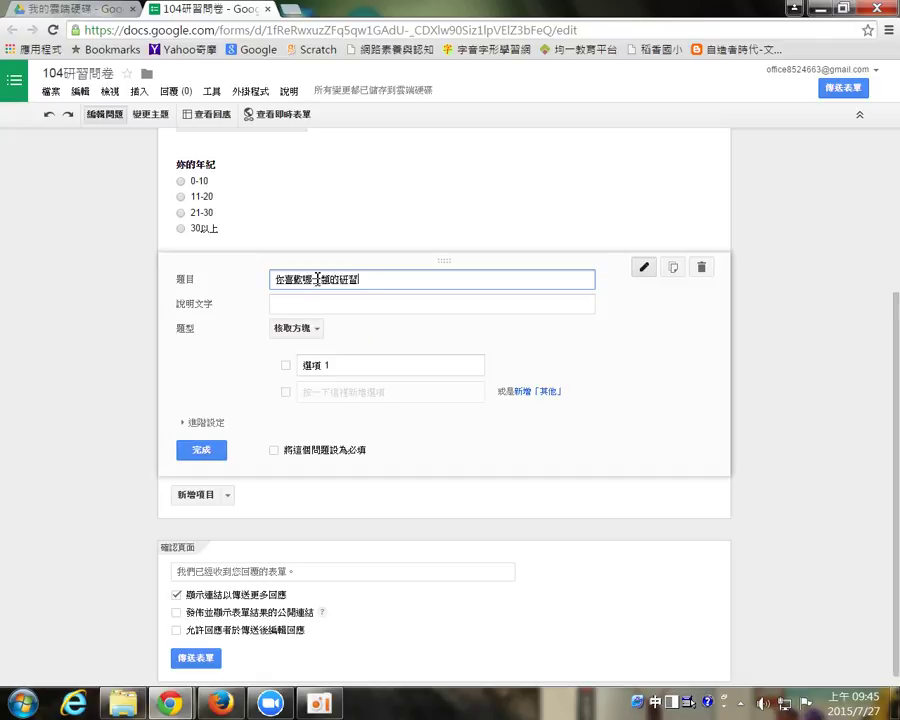
key("Return")
Step: Give the checkbox question the four options 資訊類, 工作坊, 美術類 and 語文類, without an extra fifth option
left_click(335, 366)
type("資")
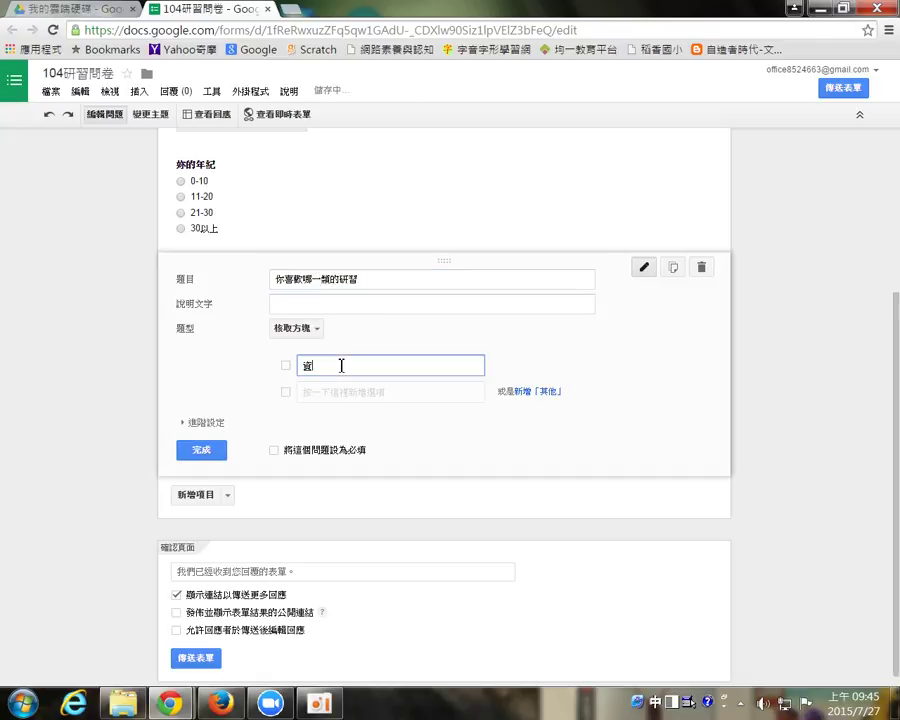
type("訊類")
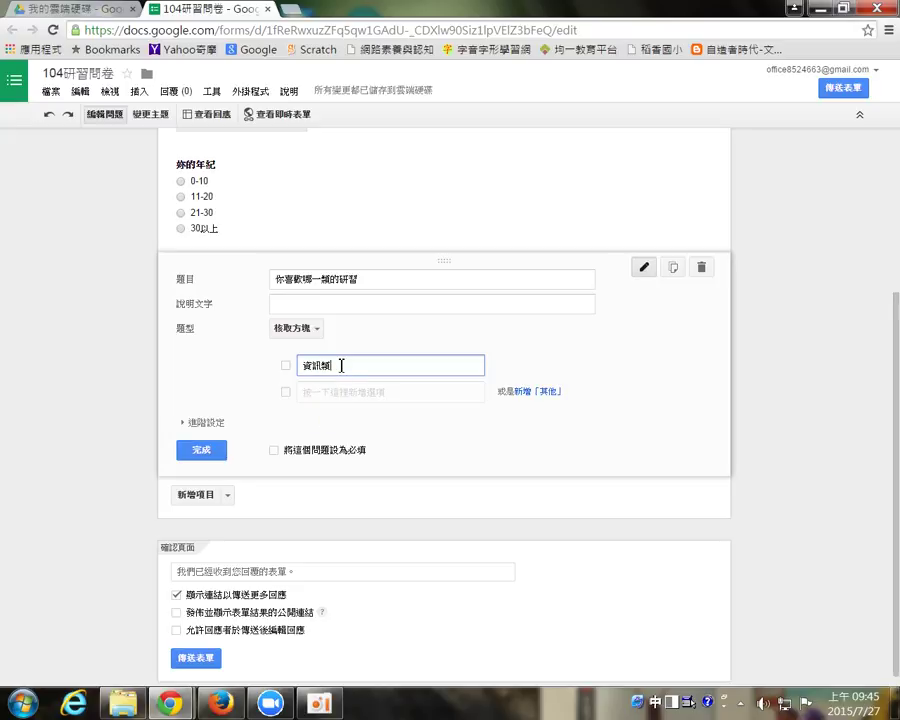
key("Return")
type("ㄥ")
type("作坊")
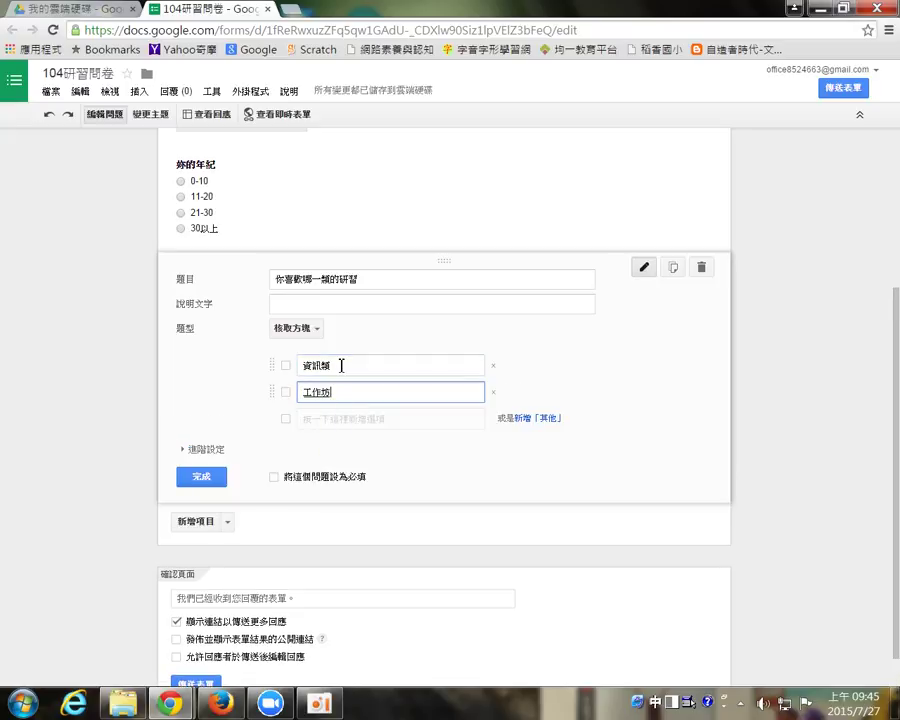
key("Return")
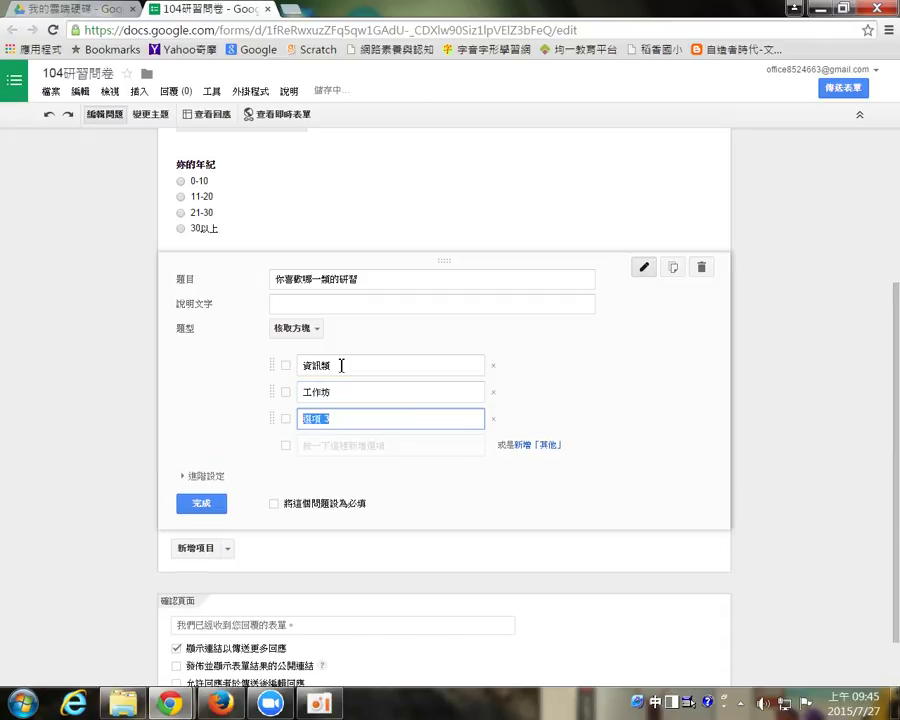
type("美術類")
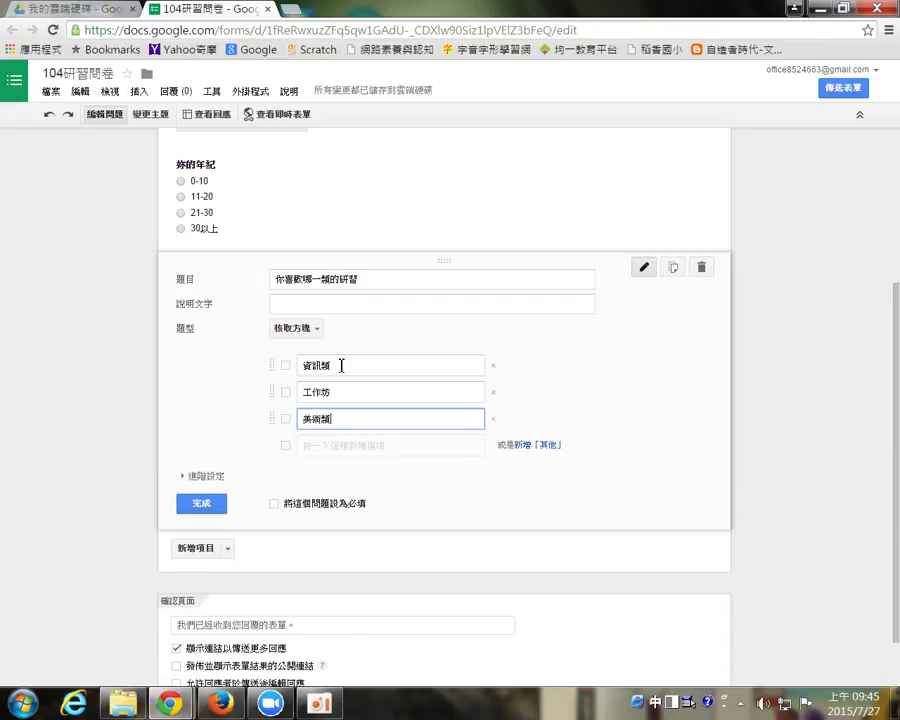
key("Return")
type("語文類")
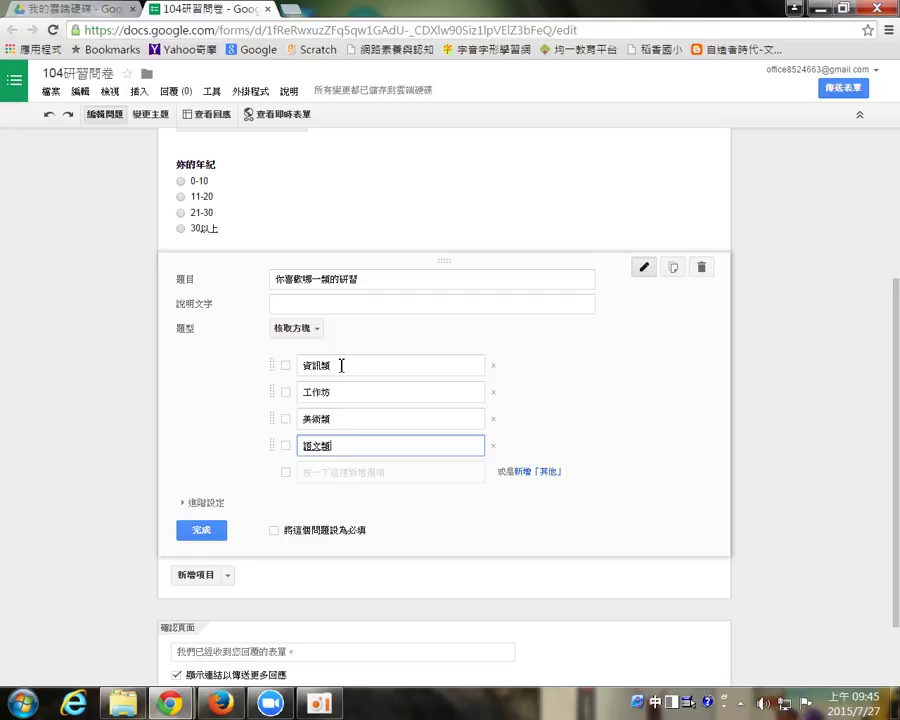
key("Return")
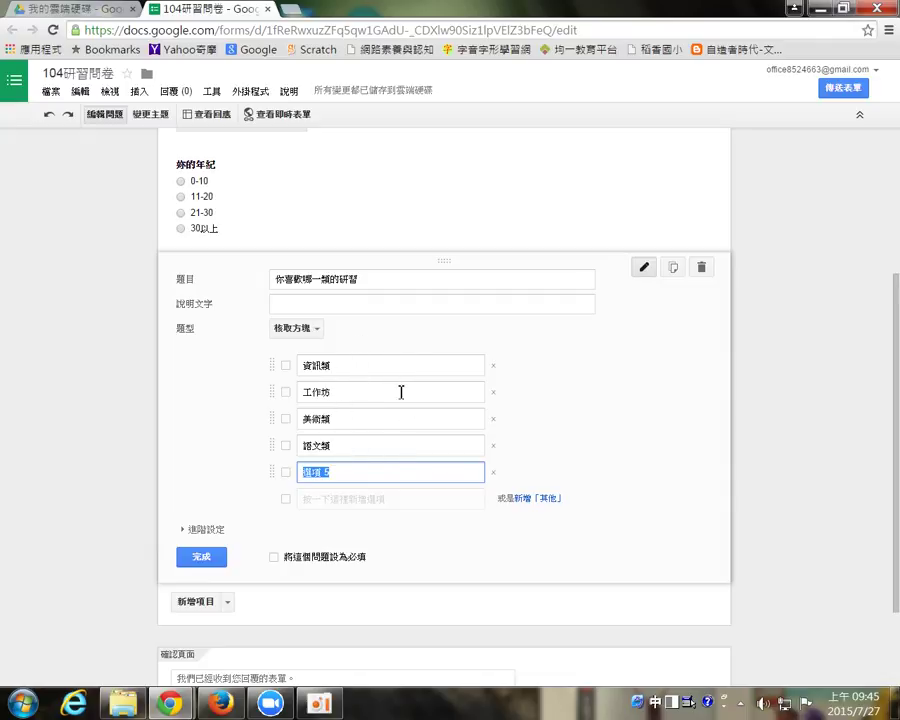
left_click(493, 472)
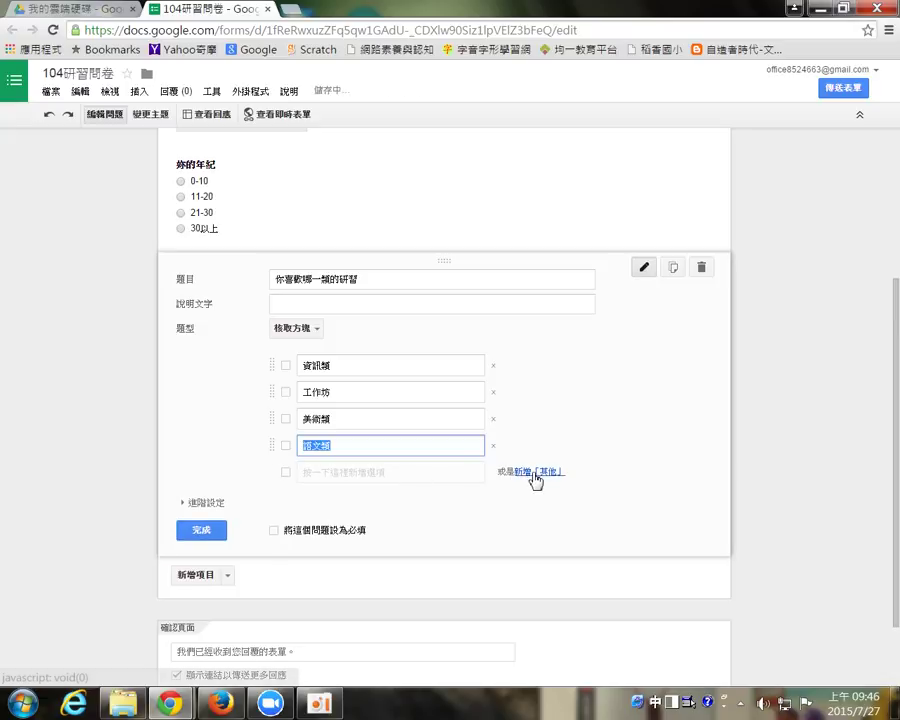
Step: Add the 其他 option to the workshop question and finish editing it
left_click(536, 477)
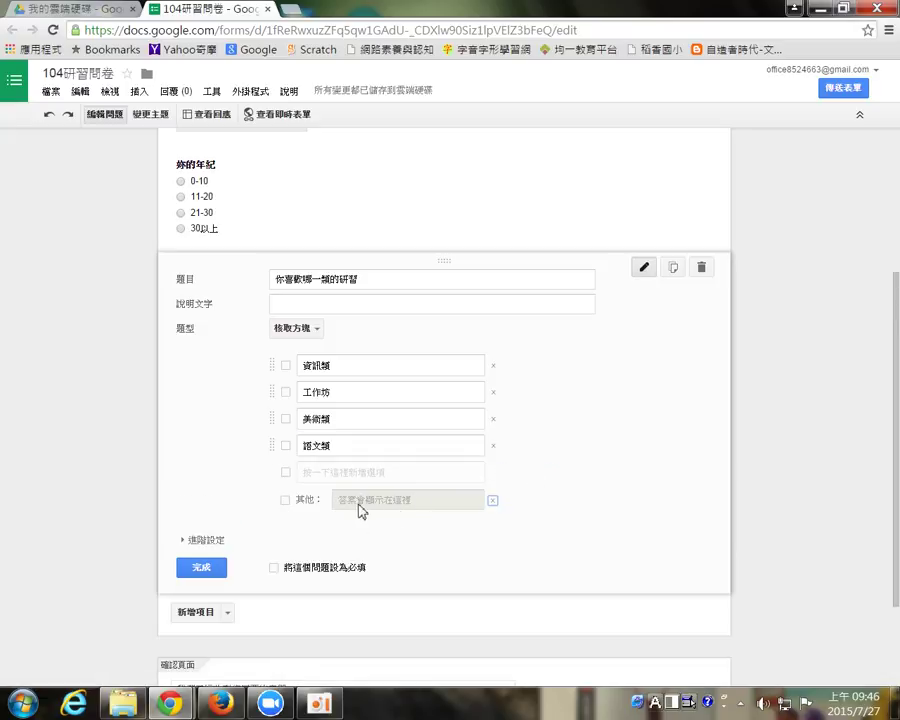
scroll(345, 492, "down", 1)
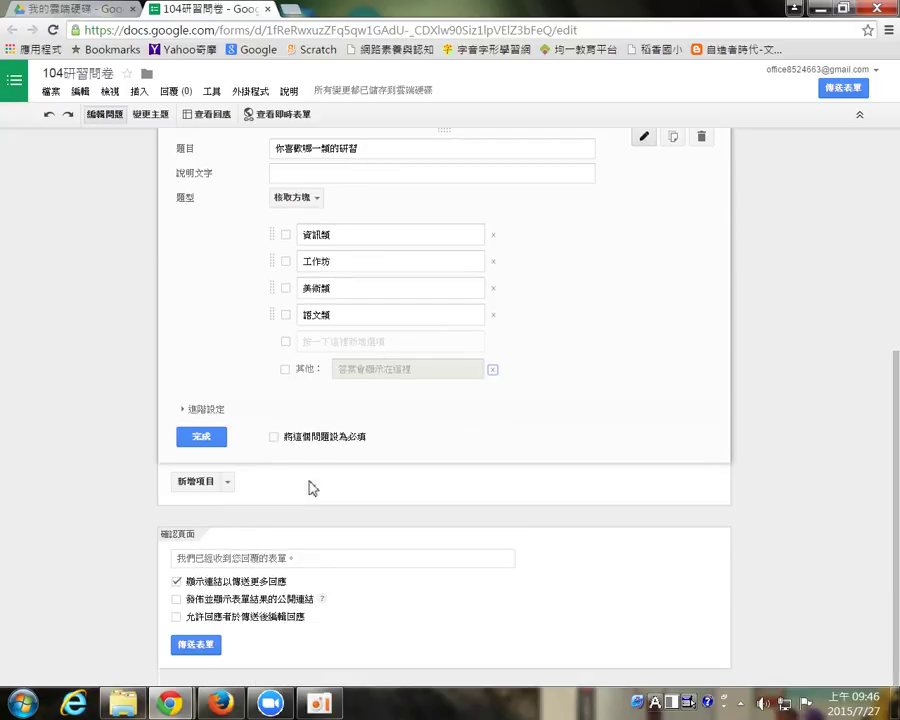
left_click(208, 440)
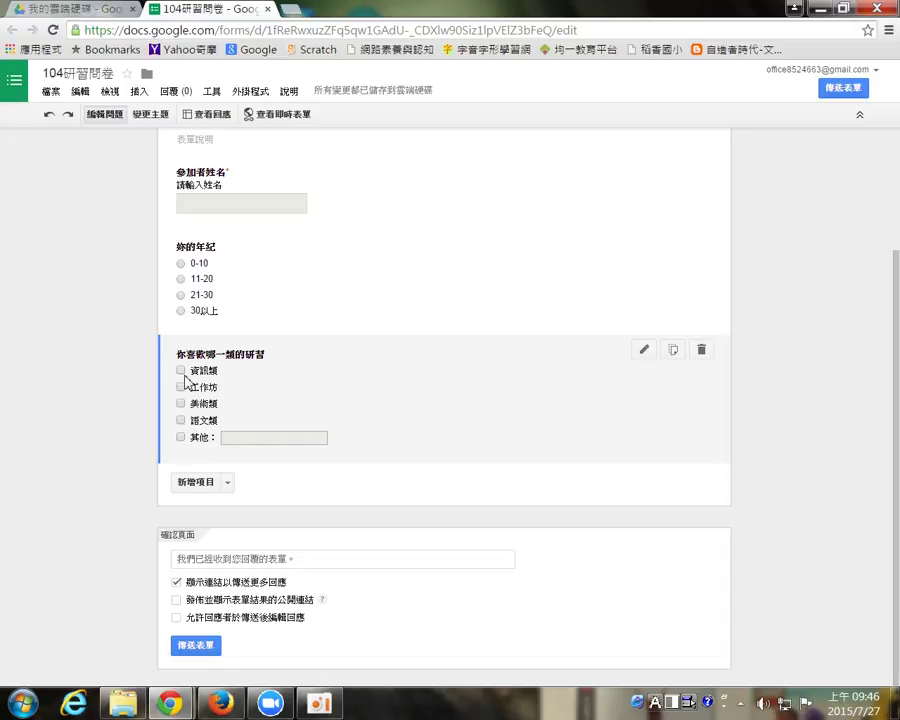
Step: Add a 下拉式選單 question at the end of the form, titled 你要吃甚麼
left_click(231, 487)
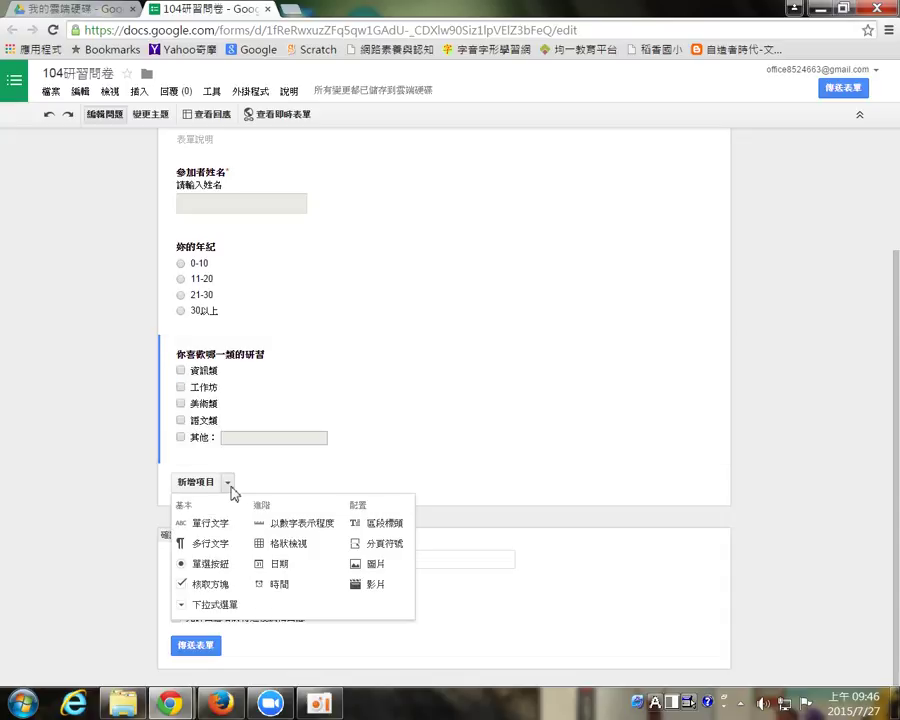
left_click(215, 605)
scroll(365, 560, "down", 1)
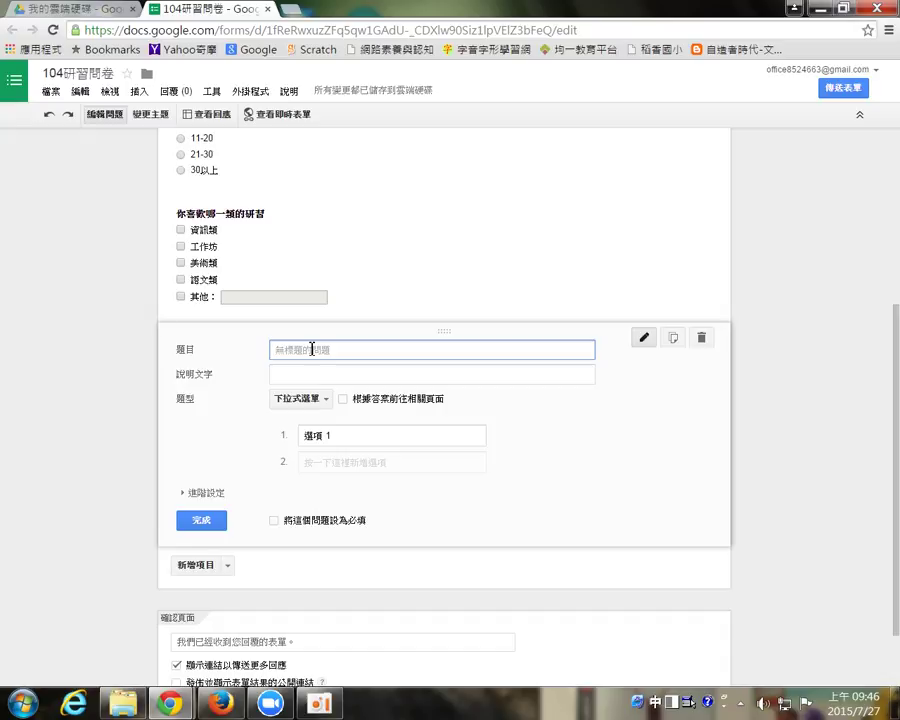
type("ㄐ一")
key("BackSpace")
type("你要吃甚麼")
Step: Set the first option of the meal question to 葷 and add a second option
left_click(298, 435)
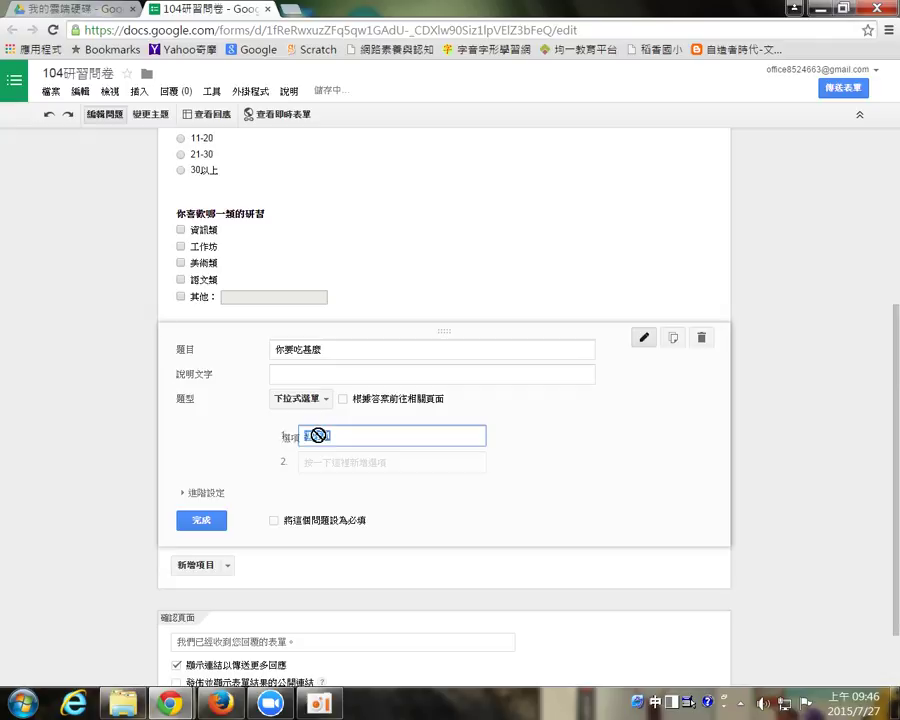
type("ㄏㄨㄣˊ")
key("Down")
key("Down")
key("Return")
key("Return")
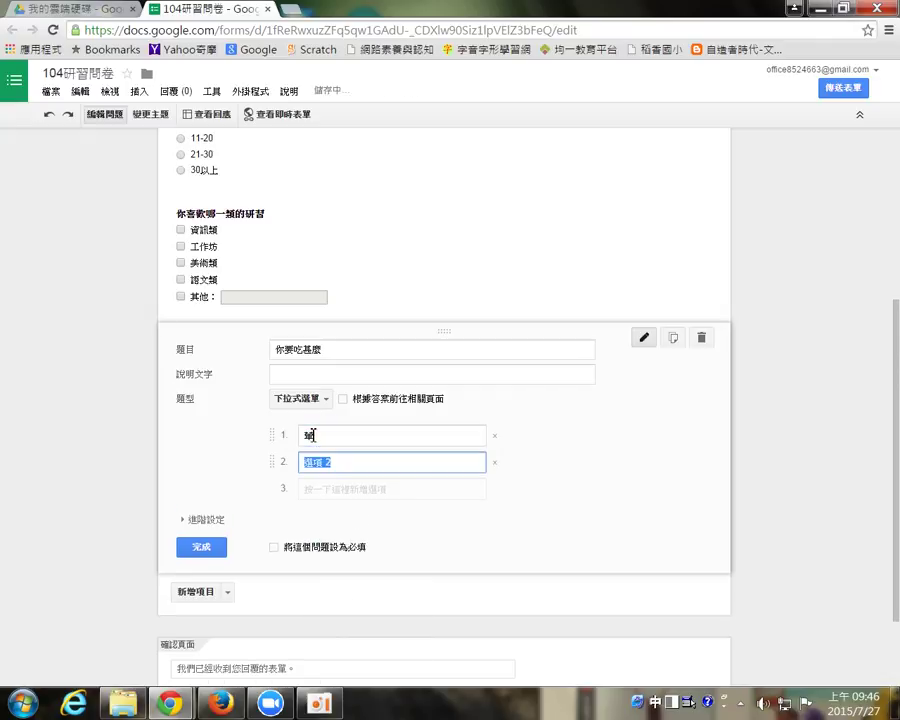
Step: Set the second option of the meal question to 素 and add a third option
type("湯")
key("Down")
key("Down")
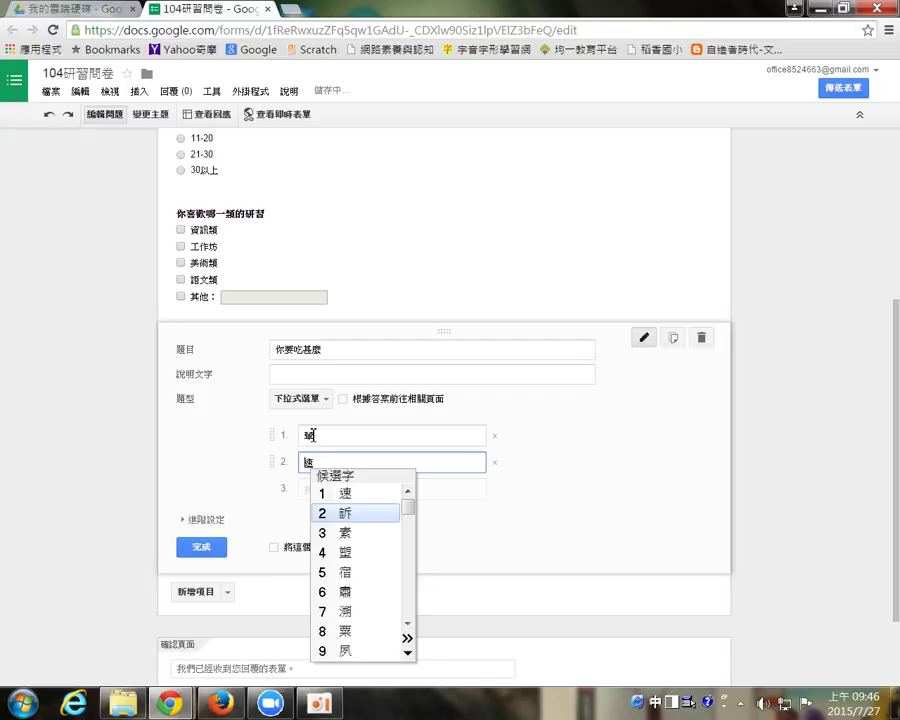
key("Return")
key("Return")
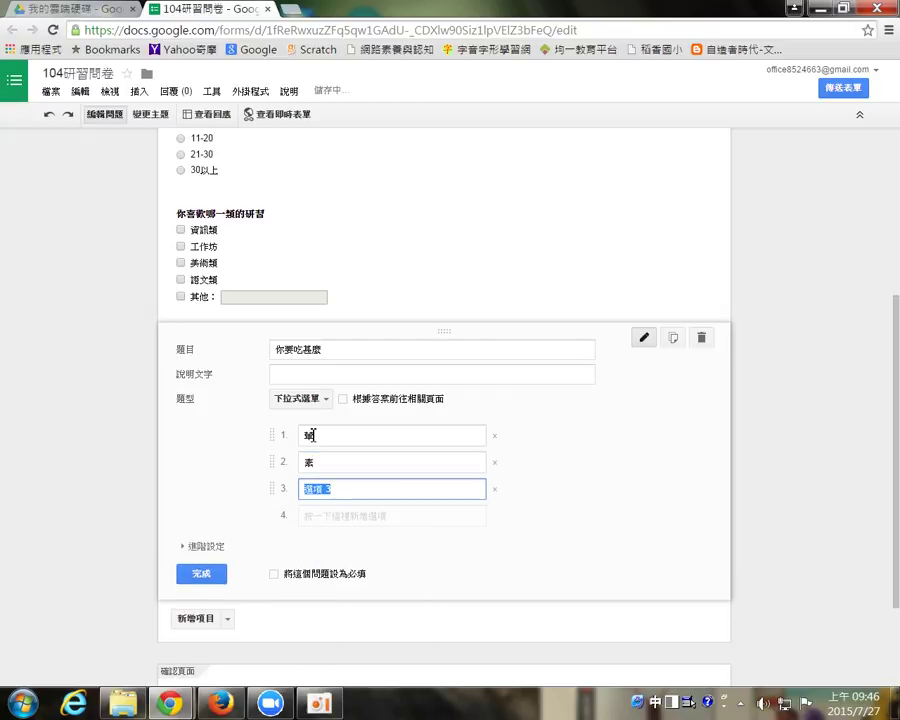
Step: Set the third meal option to 海鮮大餐, without an extra fourth option, and finish editing the question
type("海鮮")
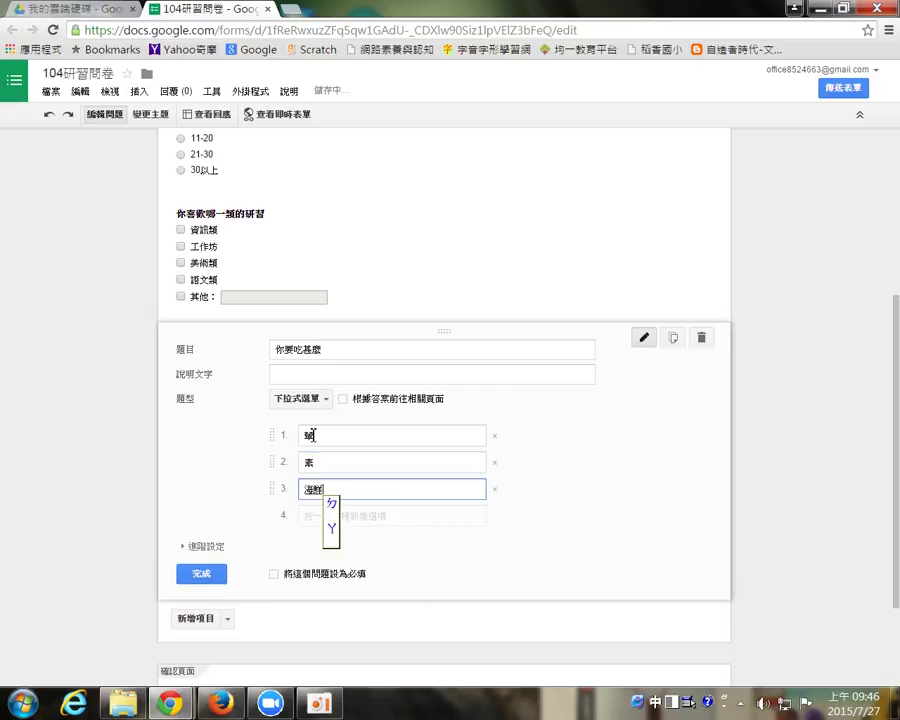
type("大餐")
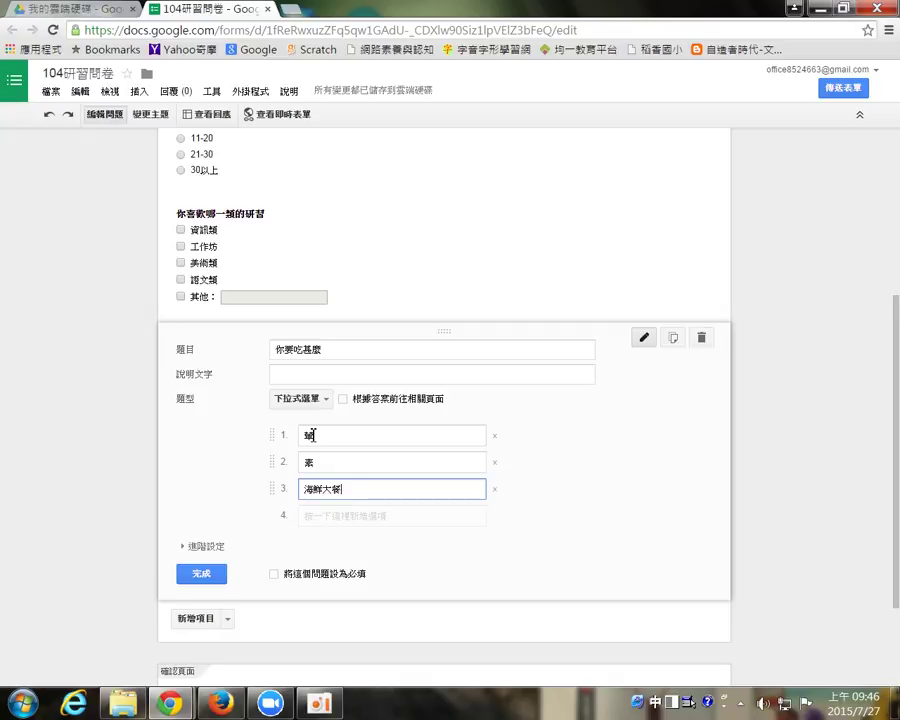
key("Return")
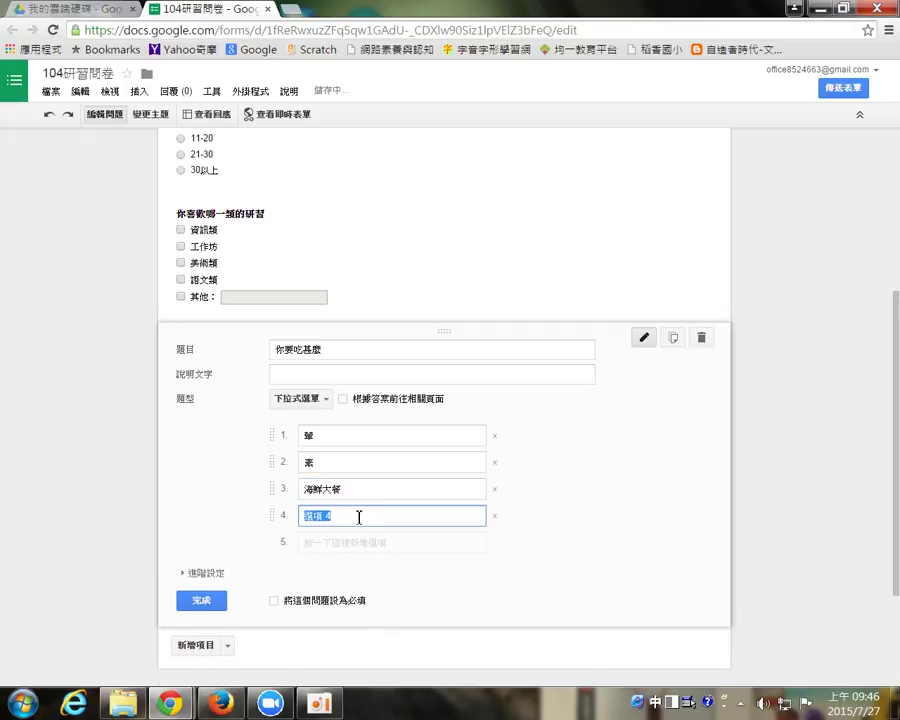
left_click(494, 516)
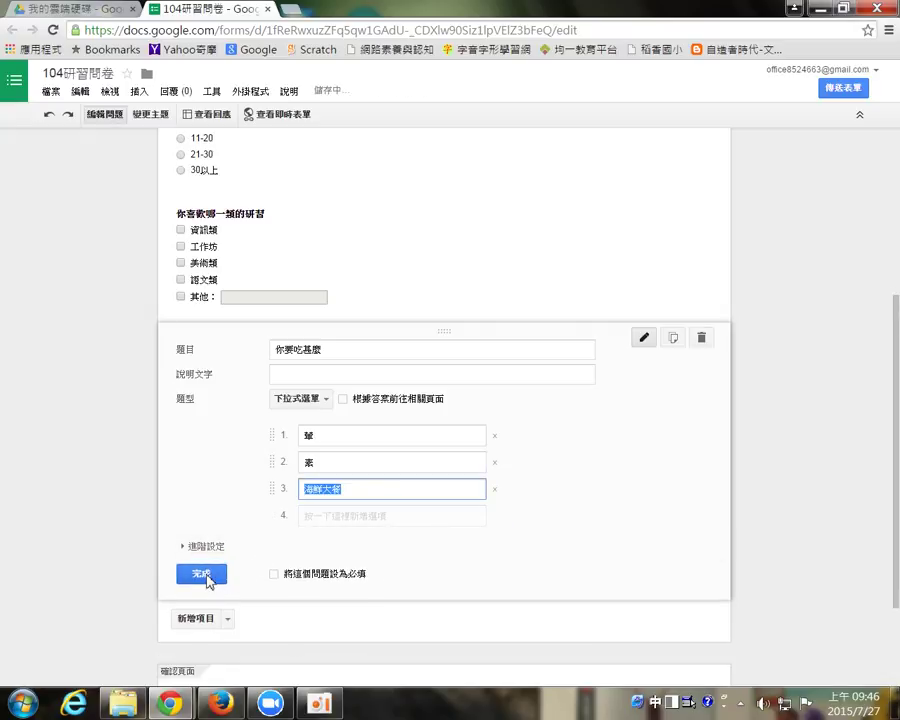
left_click(207, 576)
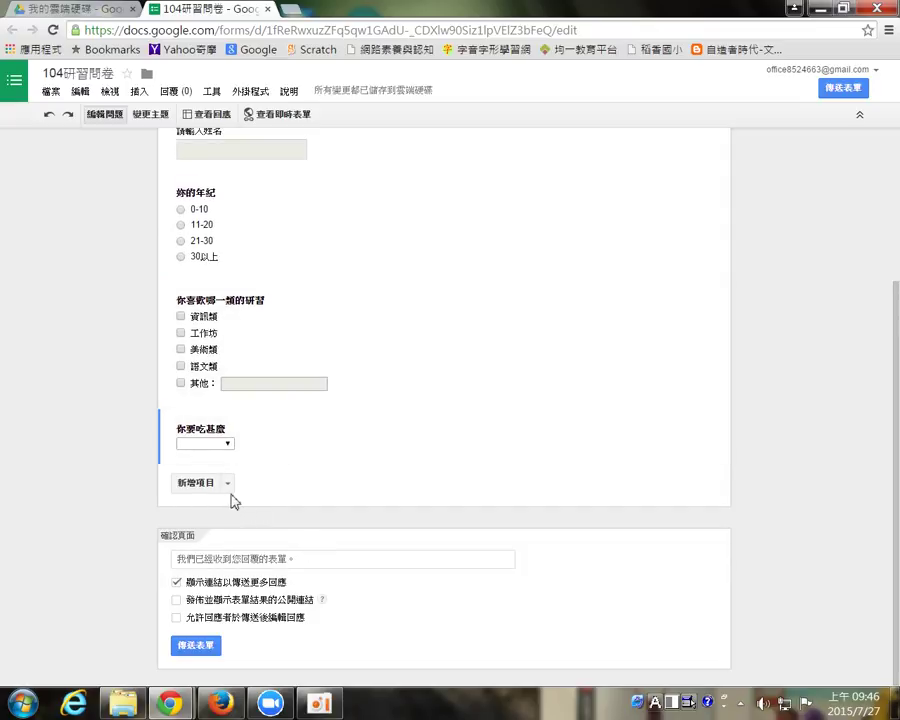
Step: Add a 以數字表示程度 question at the end of the form, titled 本研習你的滿意程度
left_click(229, 485)
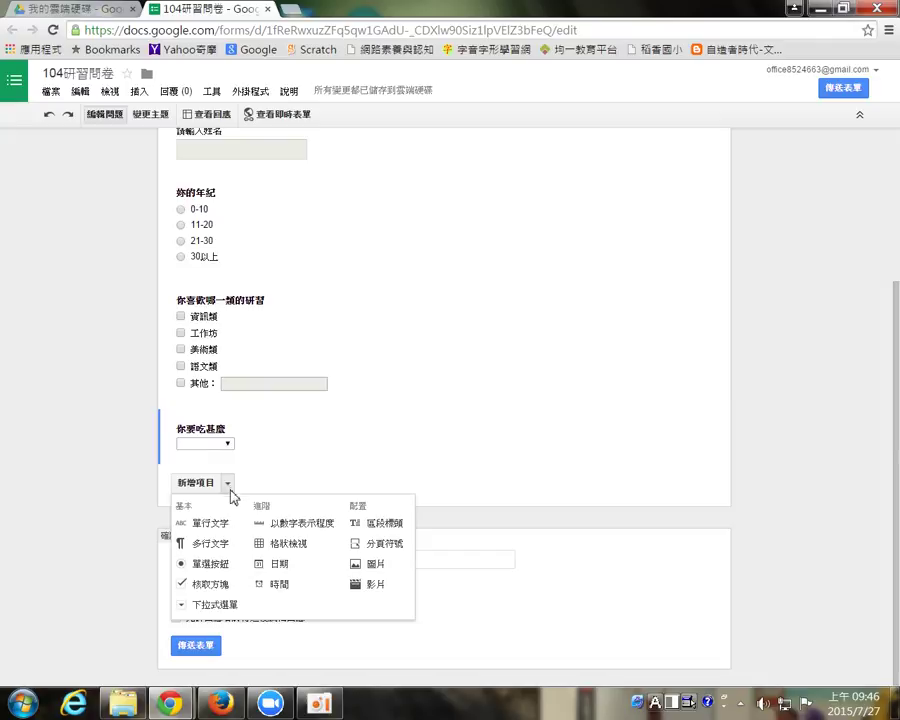
left_click(316, 530)
scroll(420, 482, "down", 2)
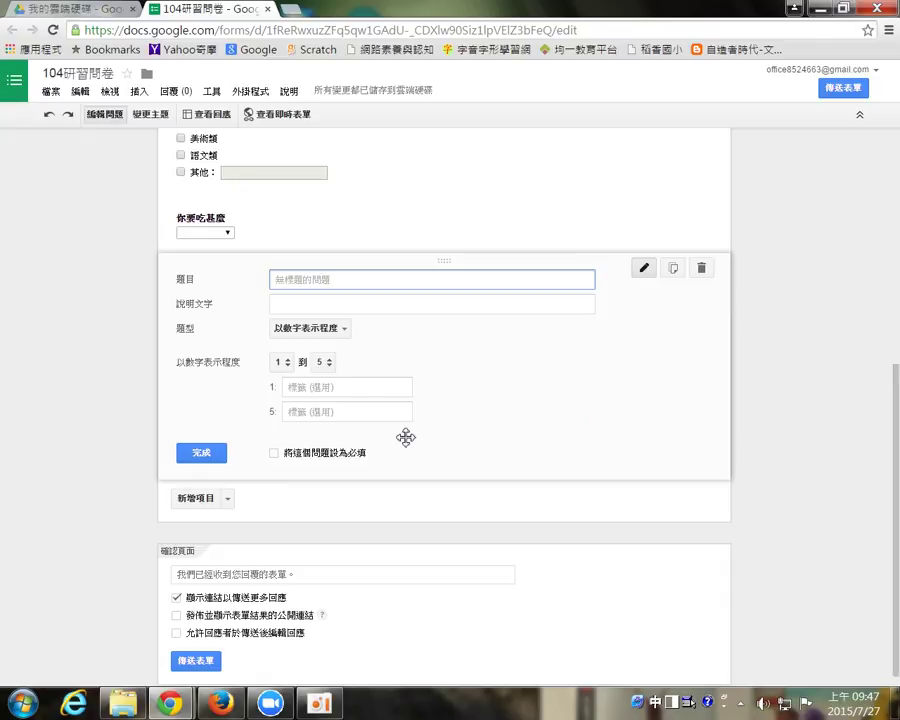
type("主題習")
type("你的選")
type("意程")
type("度")
key("Return")
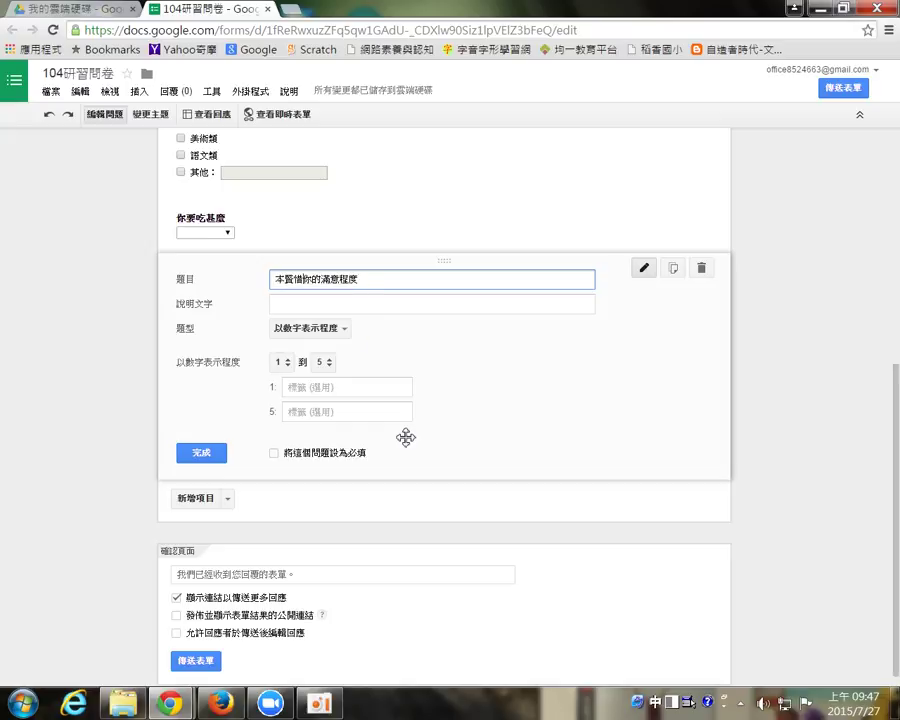
key("BackSpace")
key("BackSpace")
type("研習")
Step: Set the satisfaction scale's upper limit to 10 and label its value 1 as 很不滿意
left_click(333, 366)
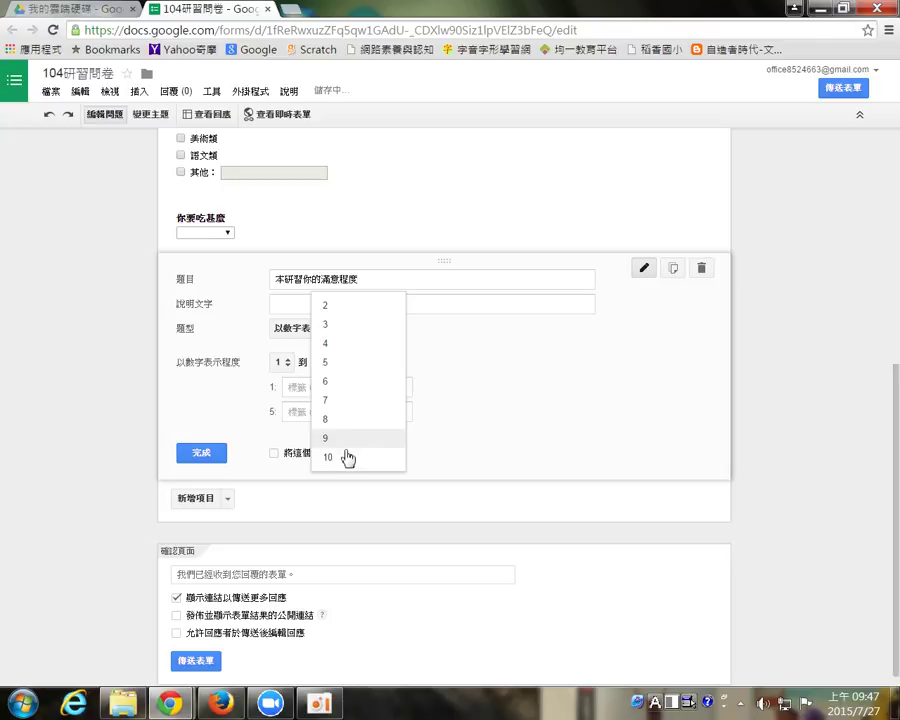
left_click(350, 452)
left_click(300, 388)
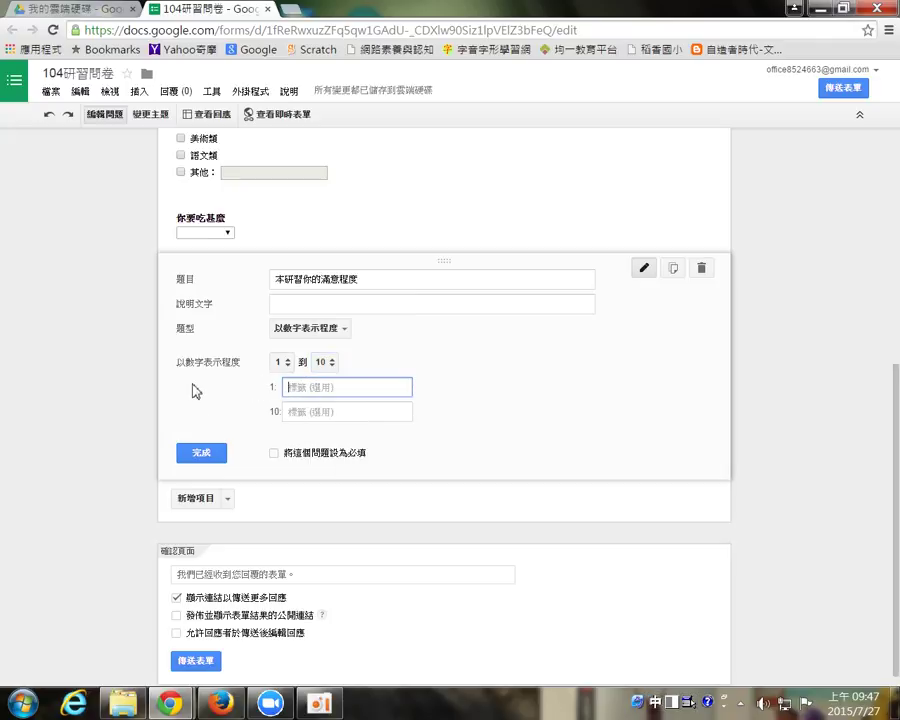
type("很不")
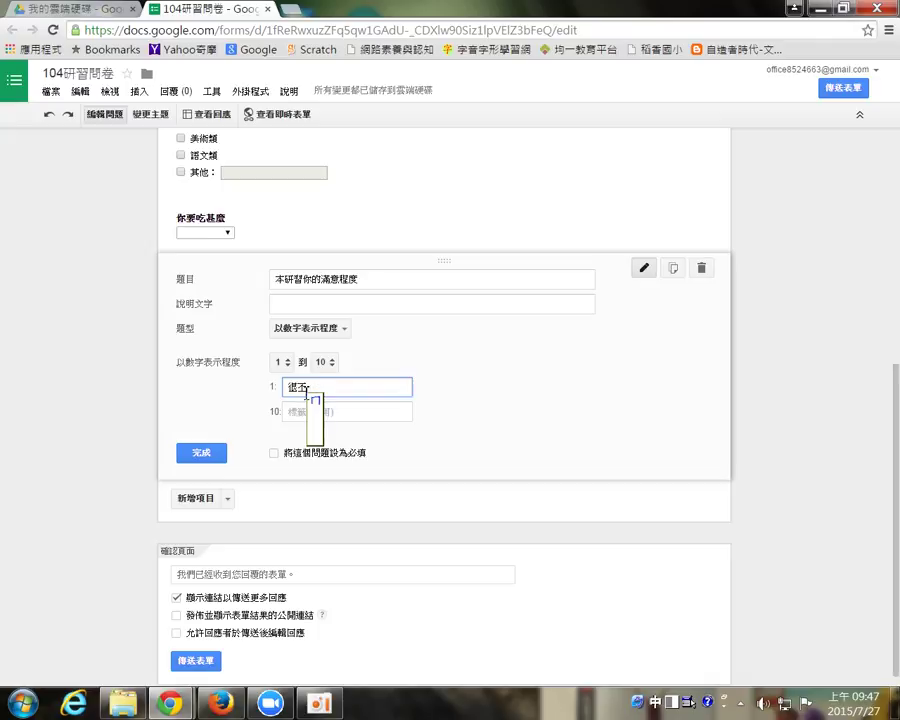
type("滿意")
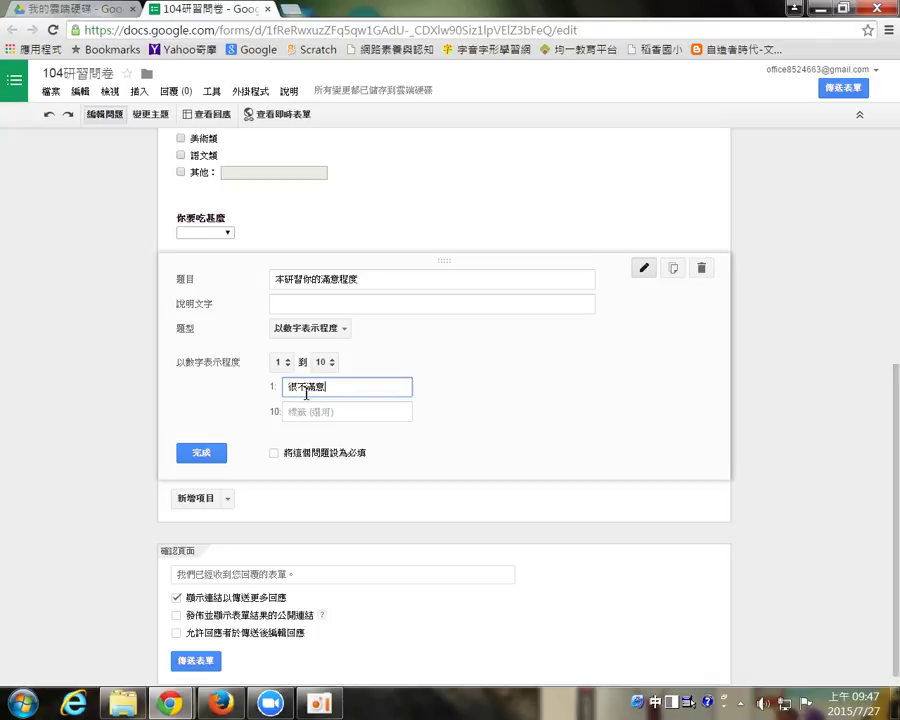
Step: Label the scale's value 10 as 非常滿意 and finish editing the satisfaction question
left_click(299, 412)
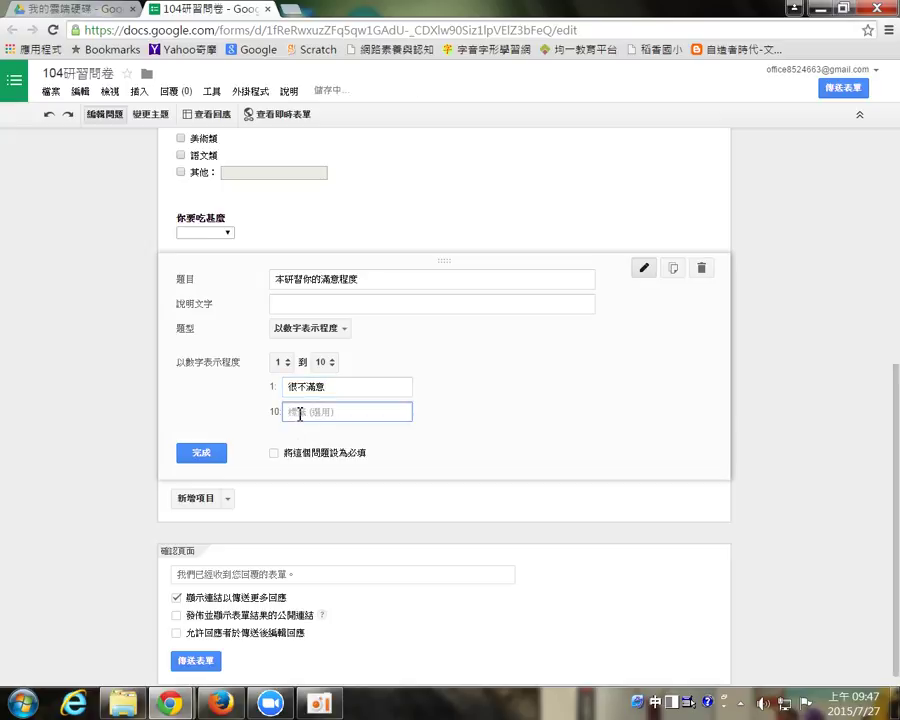
type("非常滿")
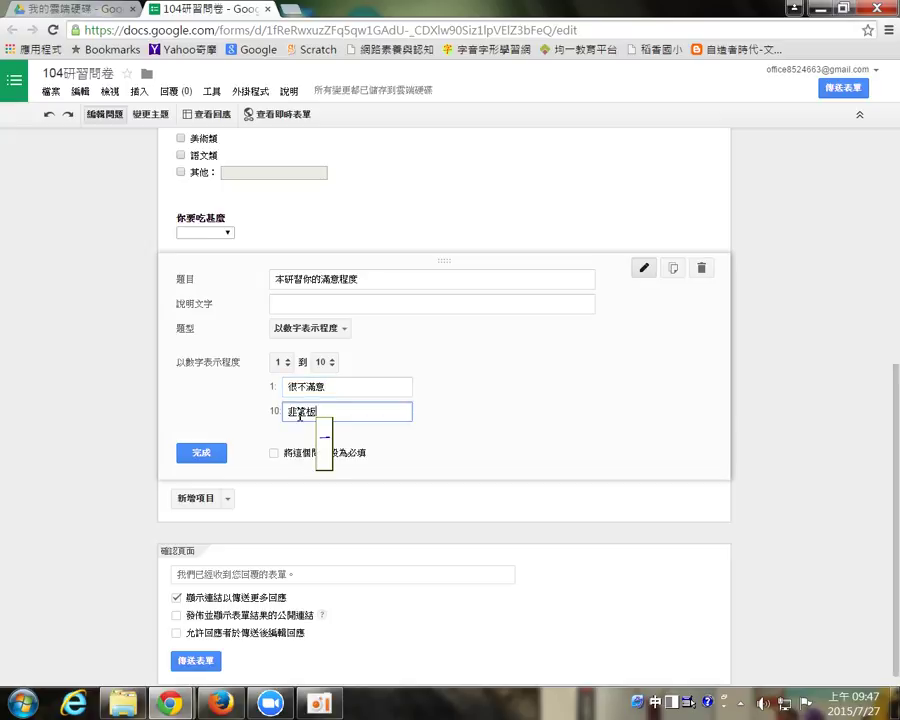
type("意滿")
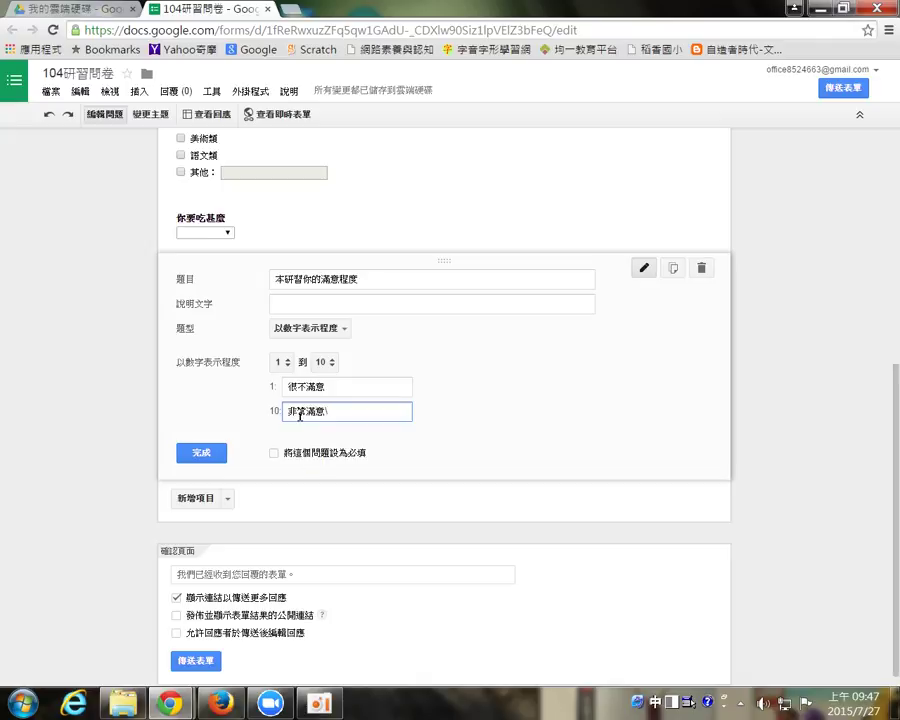
scroll(257, 506, "down", 1)
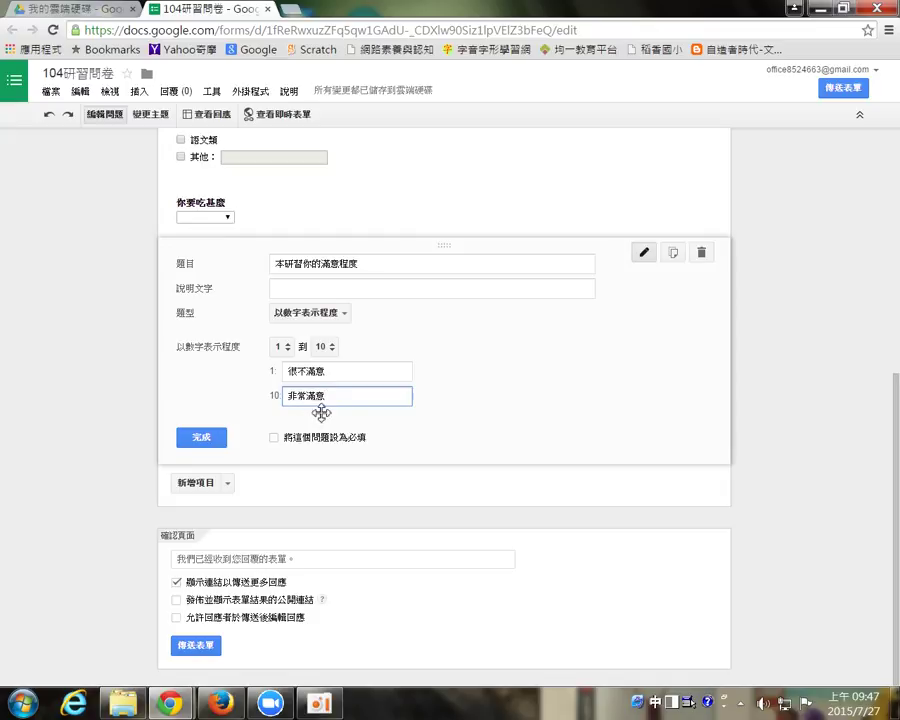
left_click(213, 438)
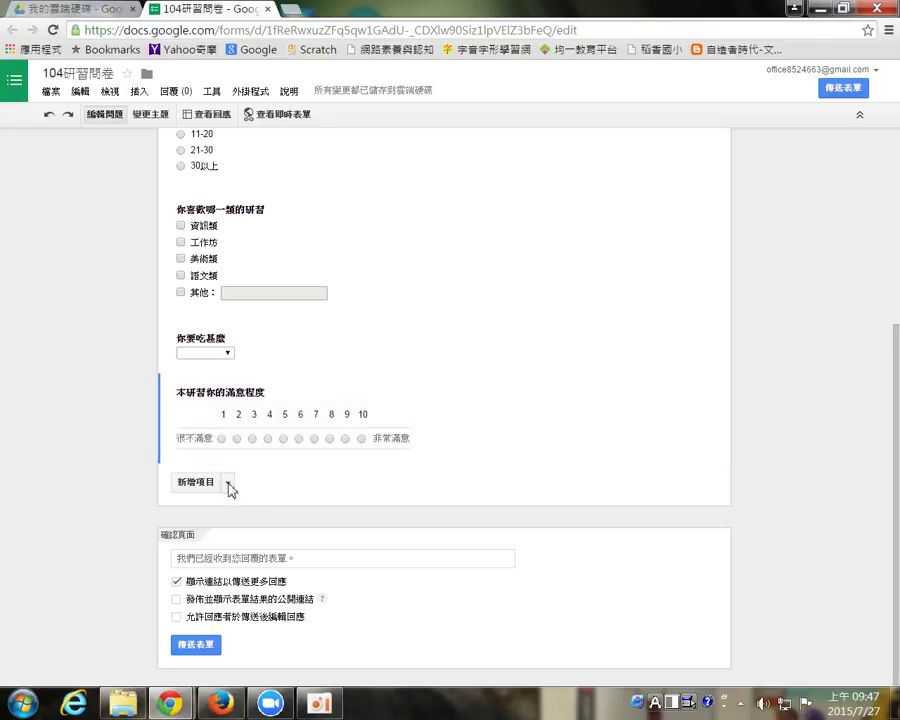
Step: Add a 格狀檢視 question at the end of the form, titled 請問
left_click(228, 485)
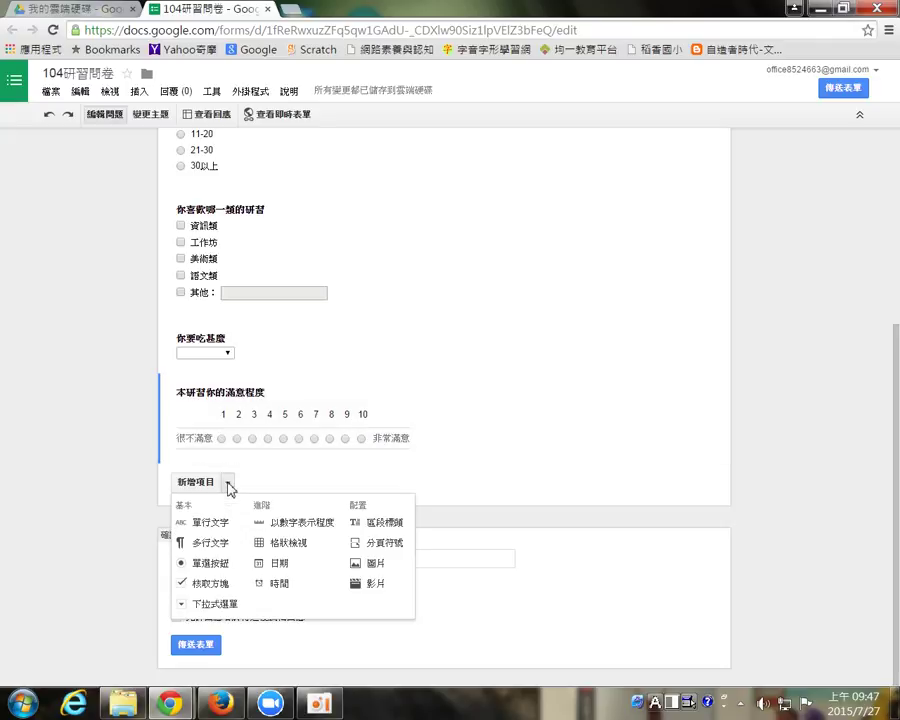
left_click(288, 543)
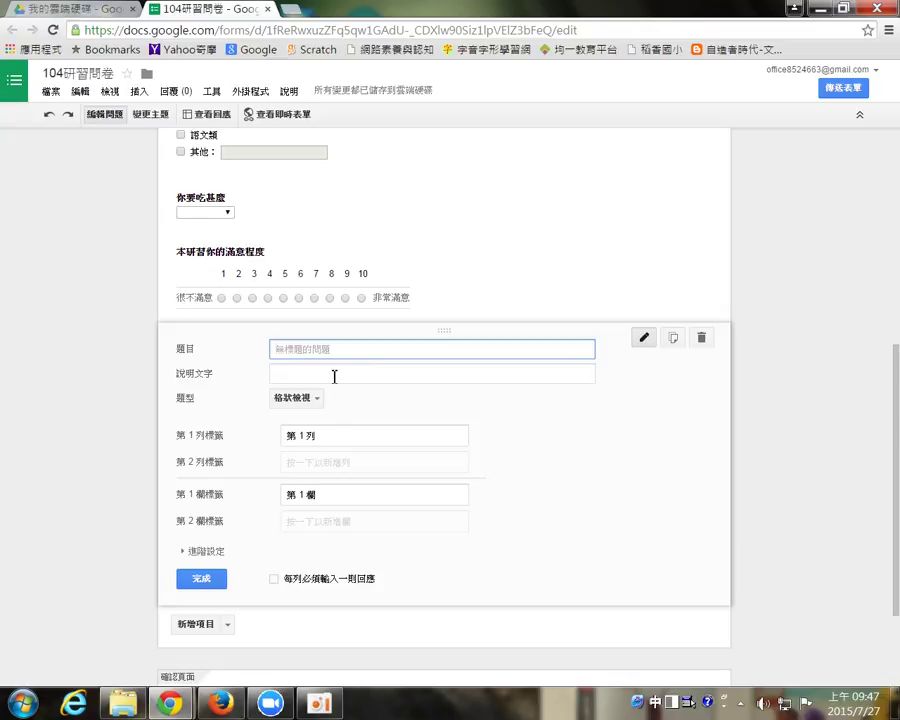
type("ㄍ")
key("BackSpace")
key("ctrl+space")
type("h")
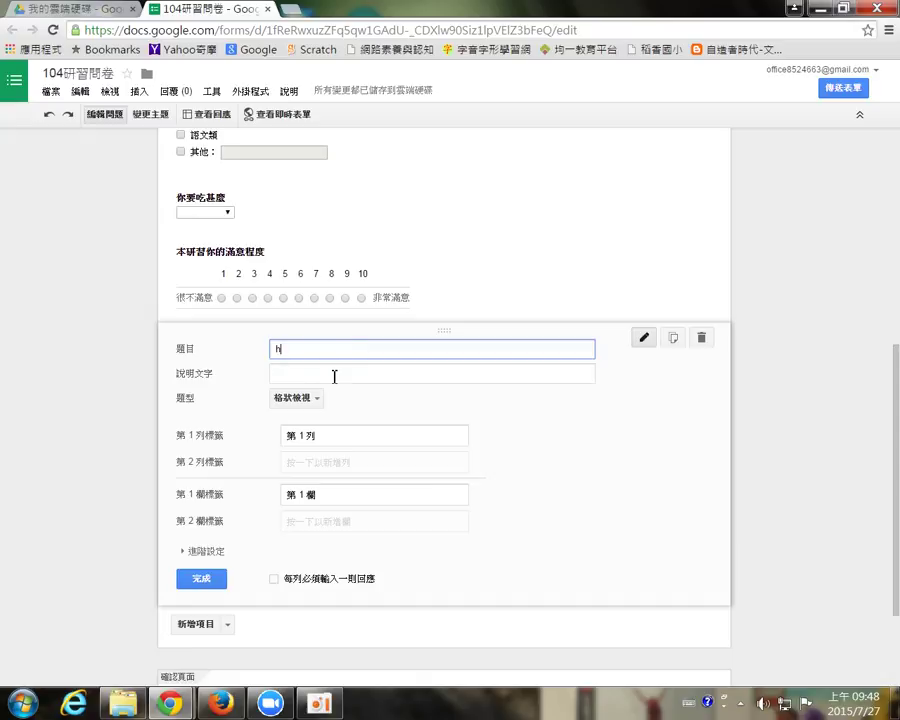
key("BackSpace")
key("ctrl+space")
type("請問")
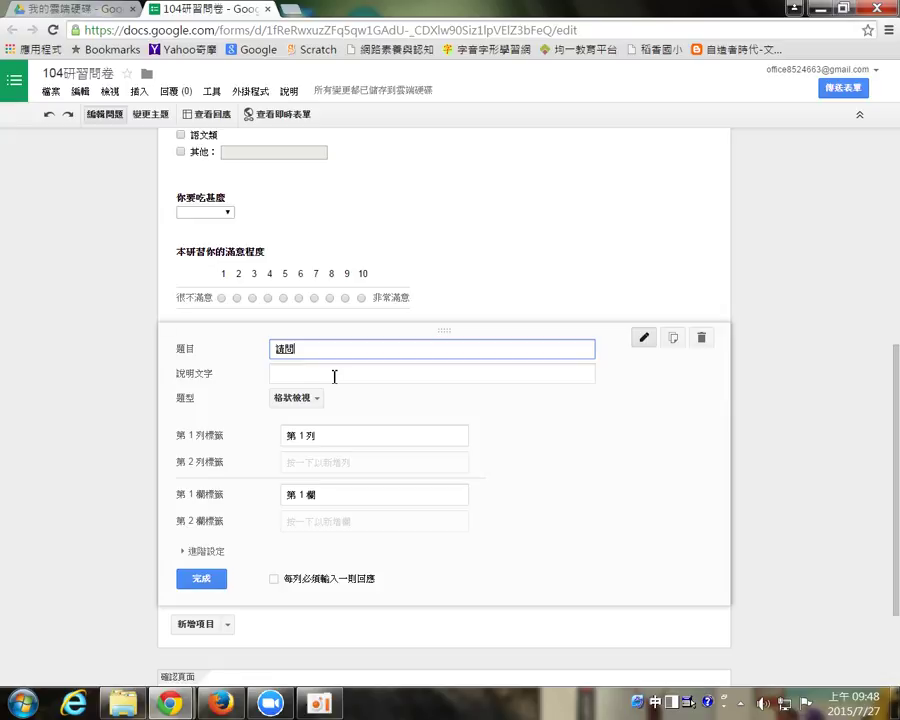
type("問")
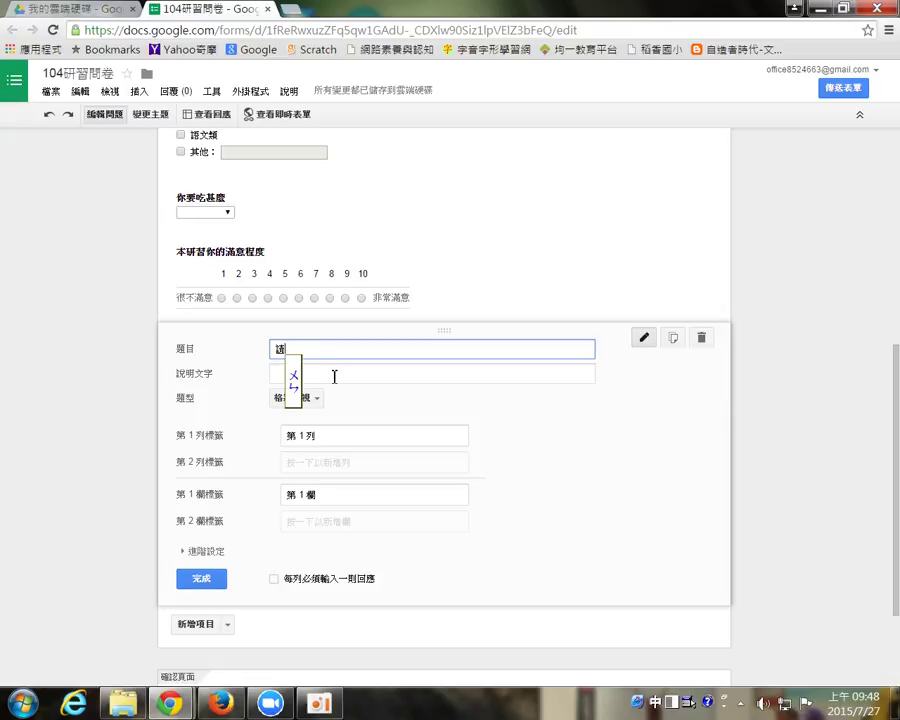
Step: Label the first row of the grid question 喜好
left_click(346, 435)
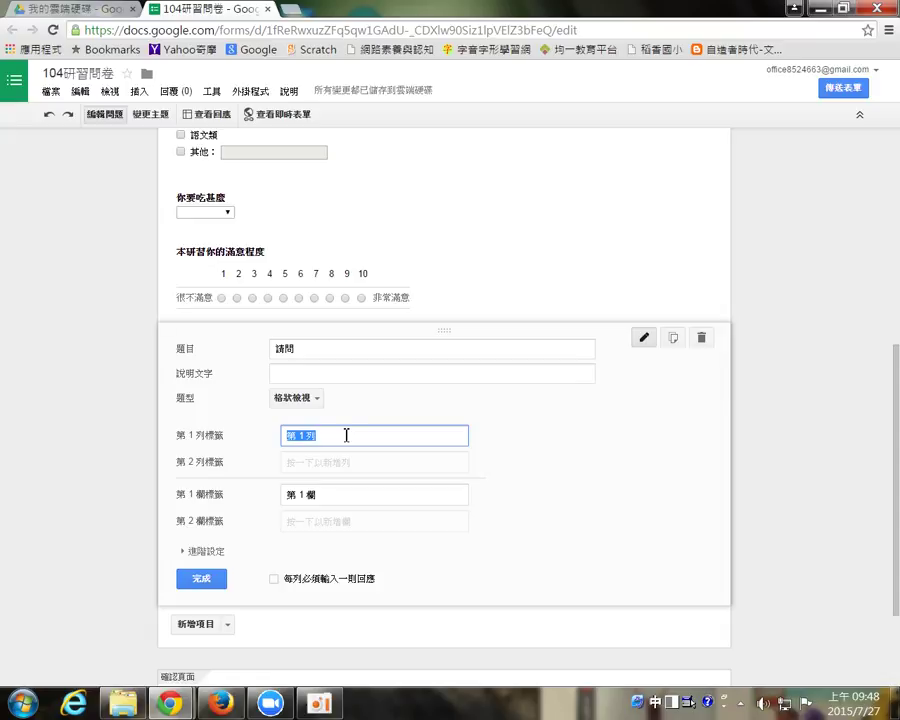
type("ㄔㄜ")
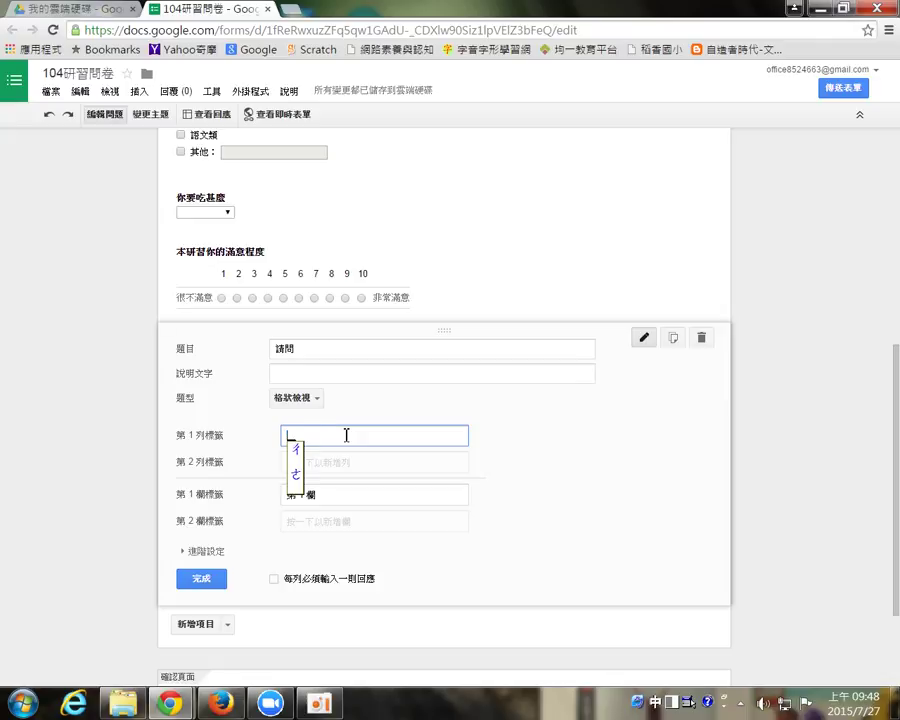
key("BackSpace")
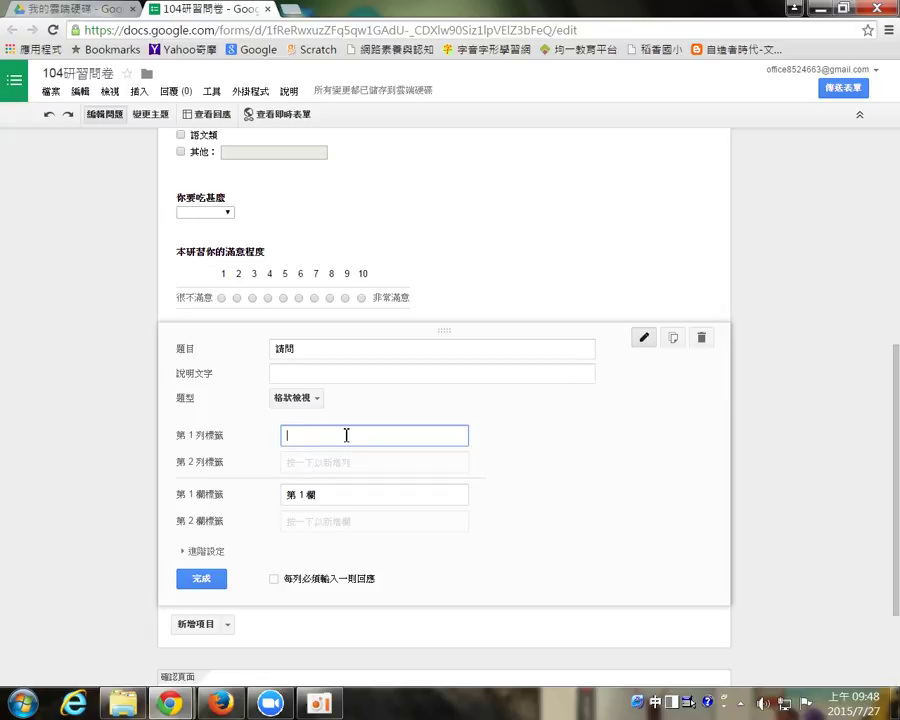
type("臺好")
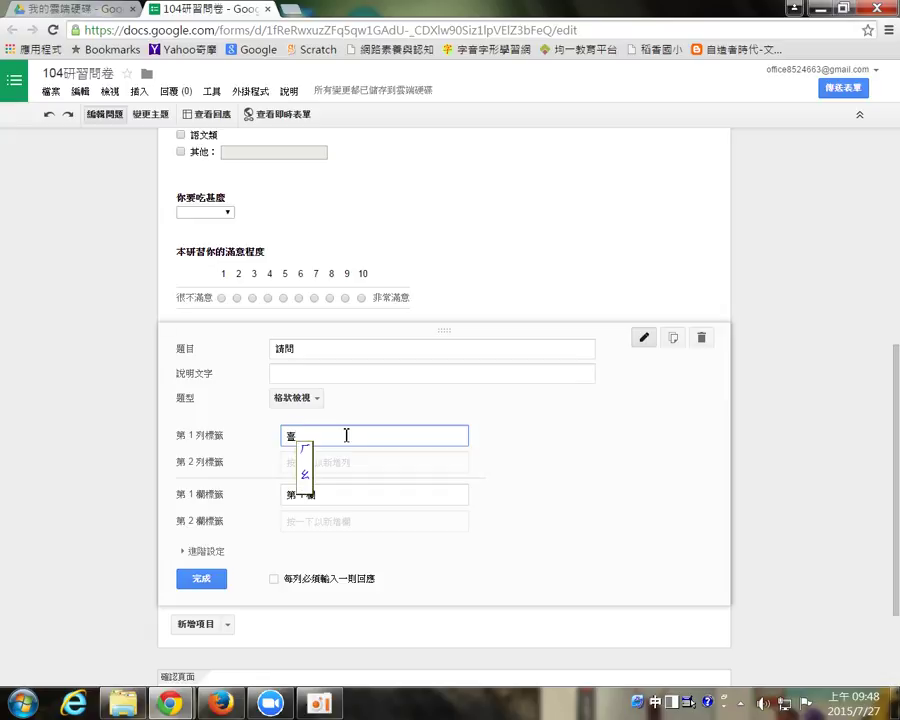
Step: Label the first column of the grid question 喜好程度 and finish editing the question
left_click(327, 496)
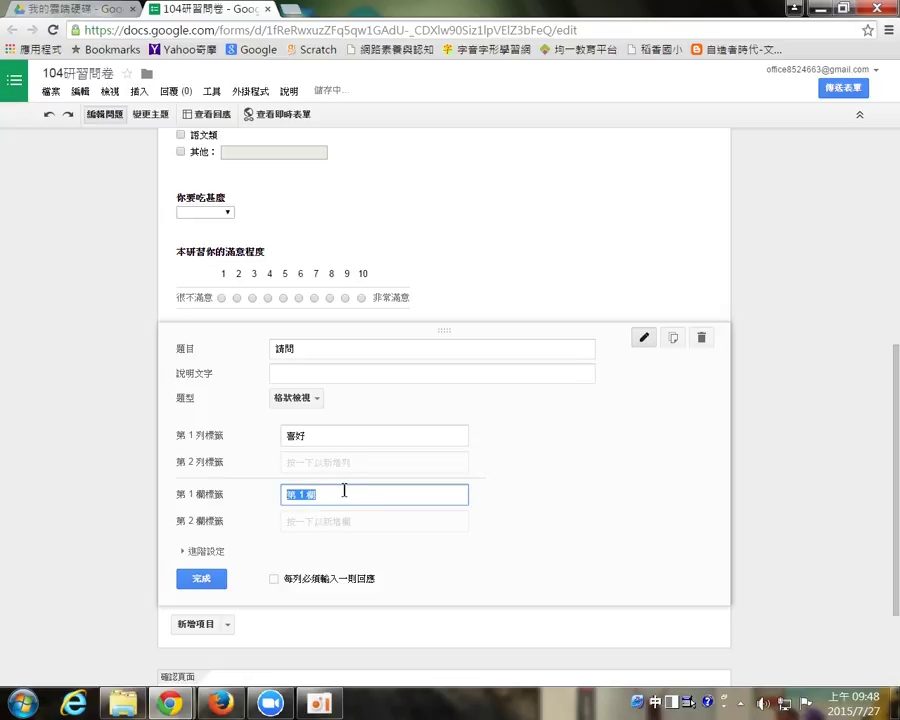
type("臺")
type("好程度")
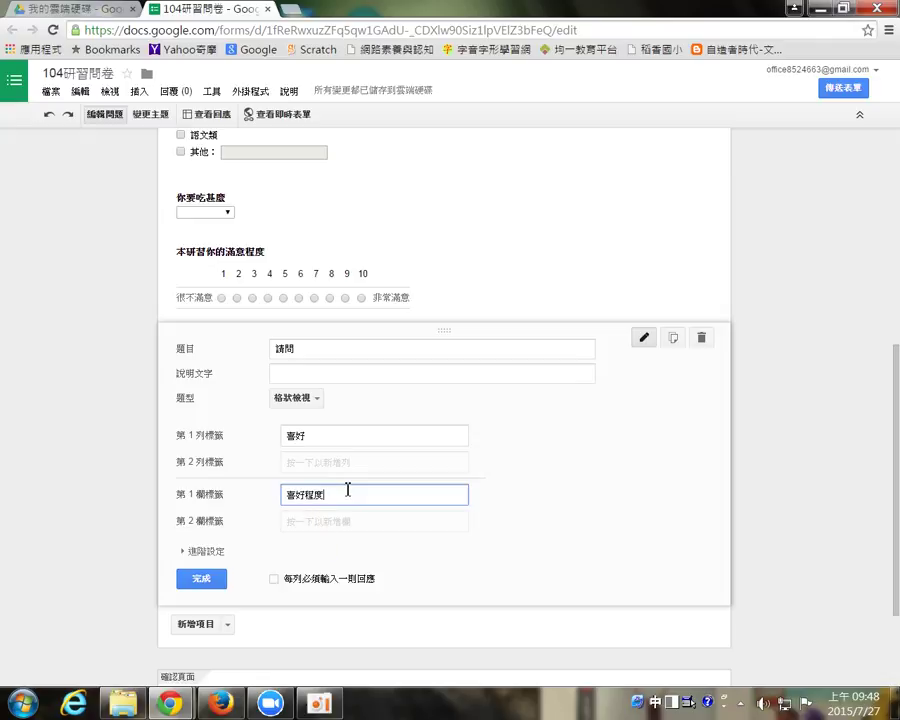
left_click(206, 578)
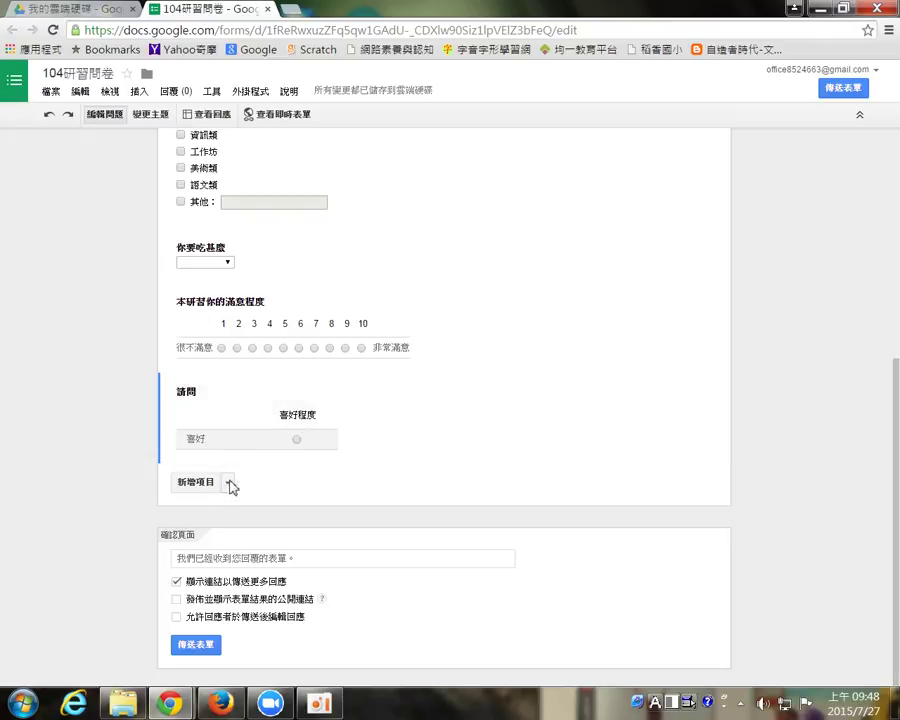
Step: Duplicate the 請問 grid question and add a second row labelled 葷素 to the copy
left_click(671, 390)
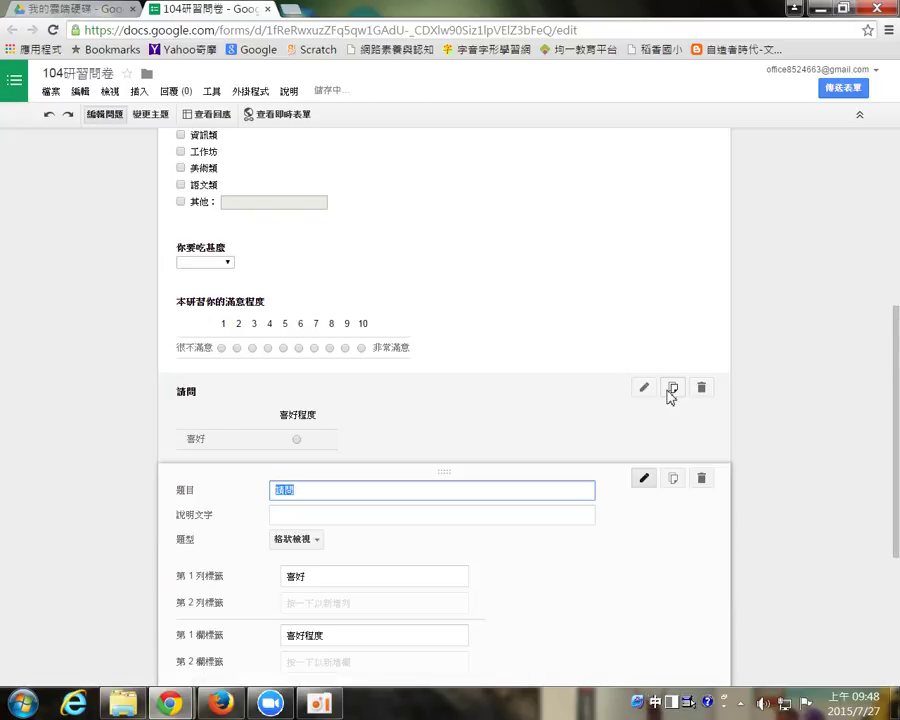
scroll(415, 510, "down", 2)
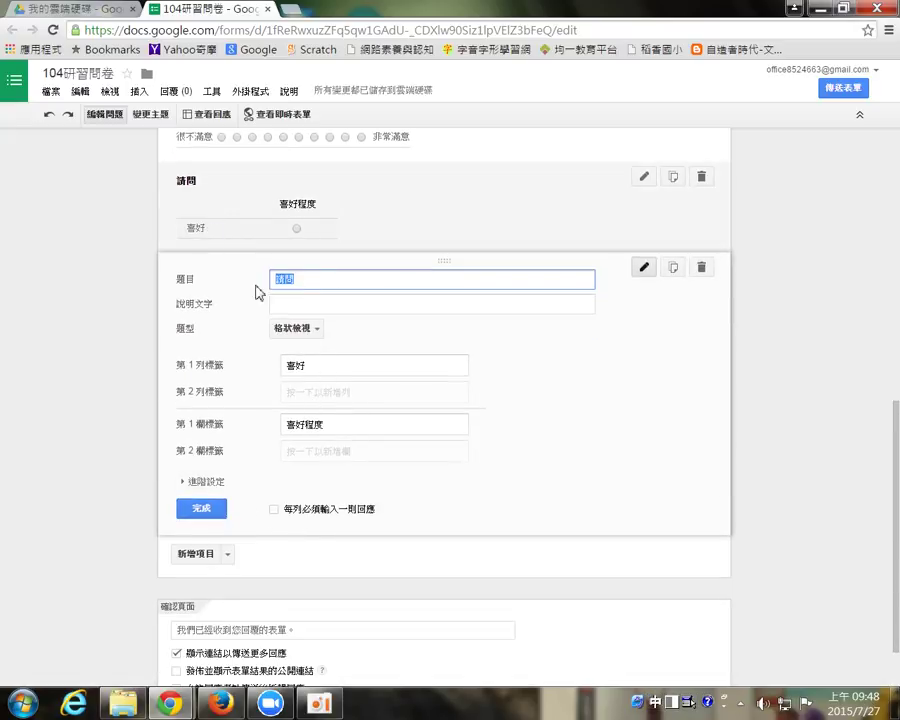
left_click(340, 391)
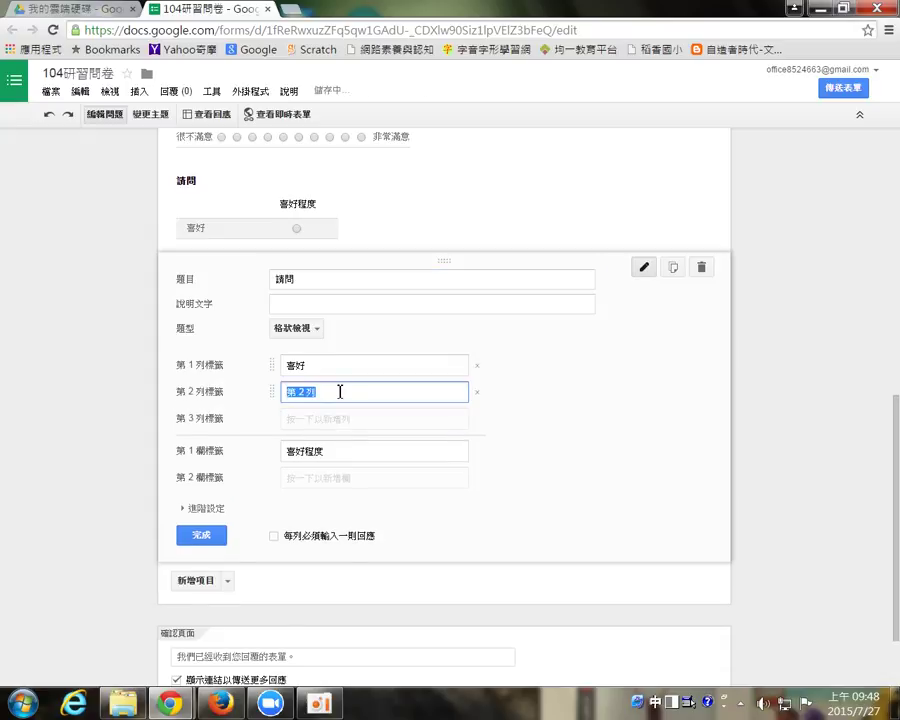
type("筆劃")
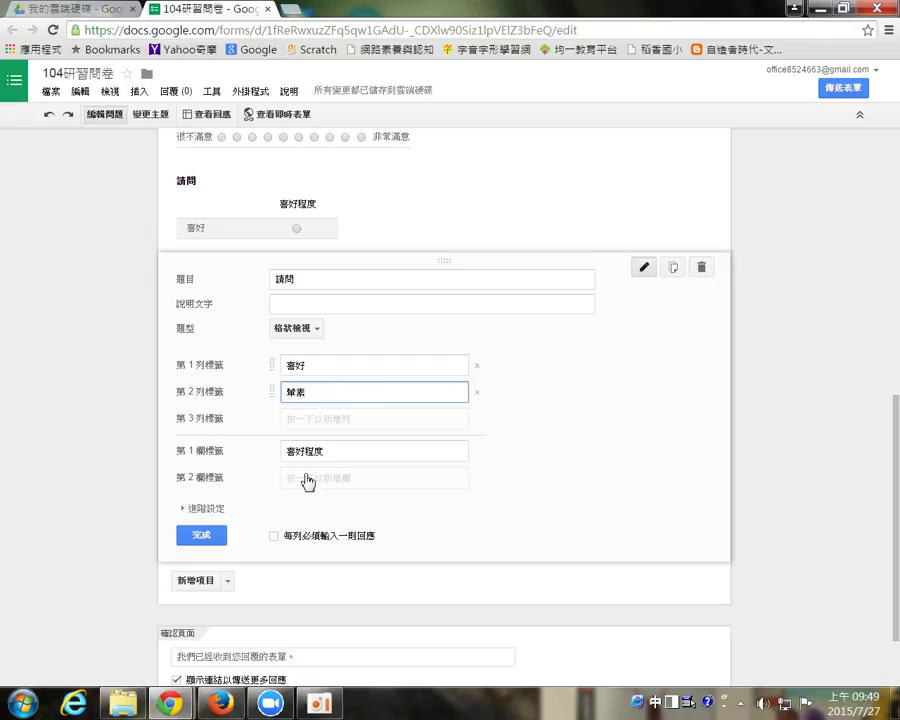
Step: Add a third row and a second column labelled 海鮮 to the duplicated 請問 grid question and finish editing it
left_click(311, 418)
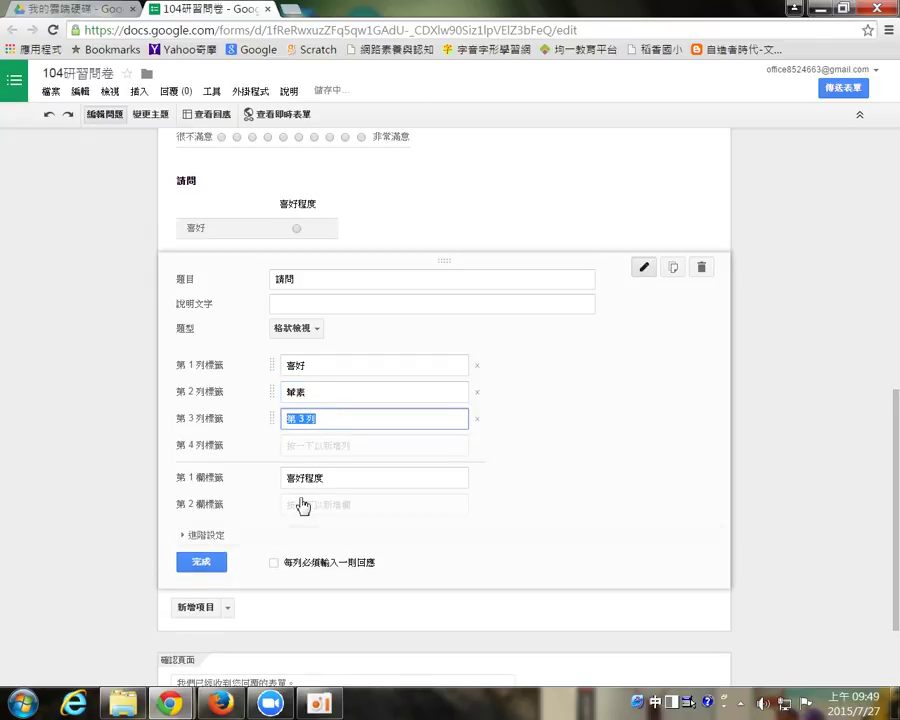
left_click(365, 504)
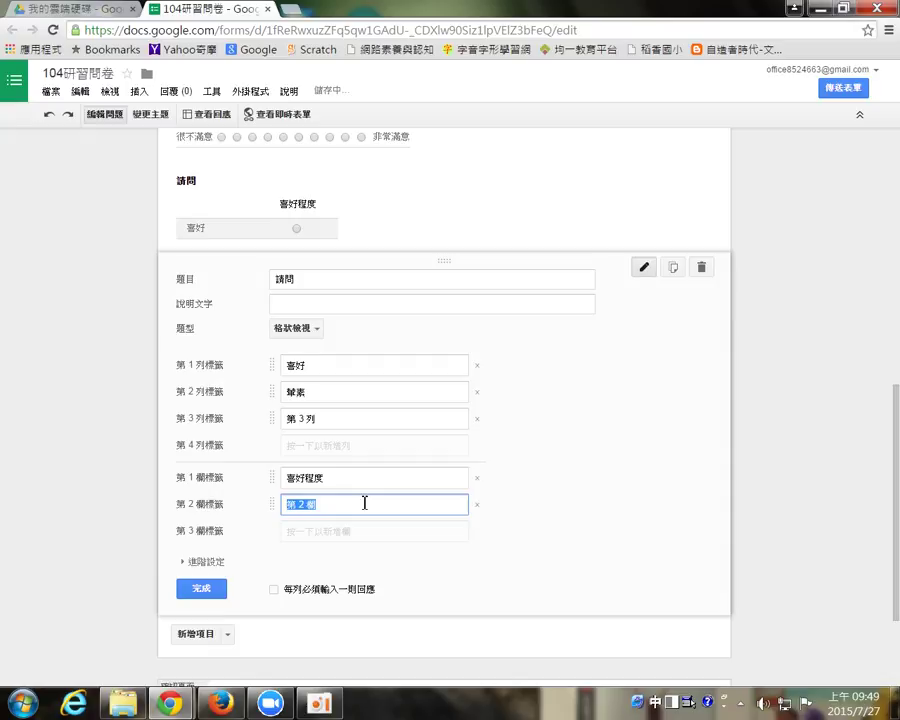
type("漫畫")
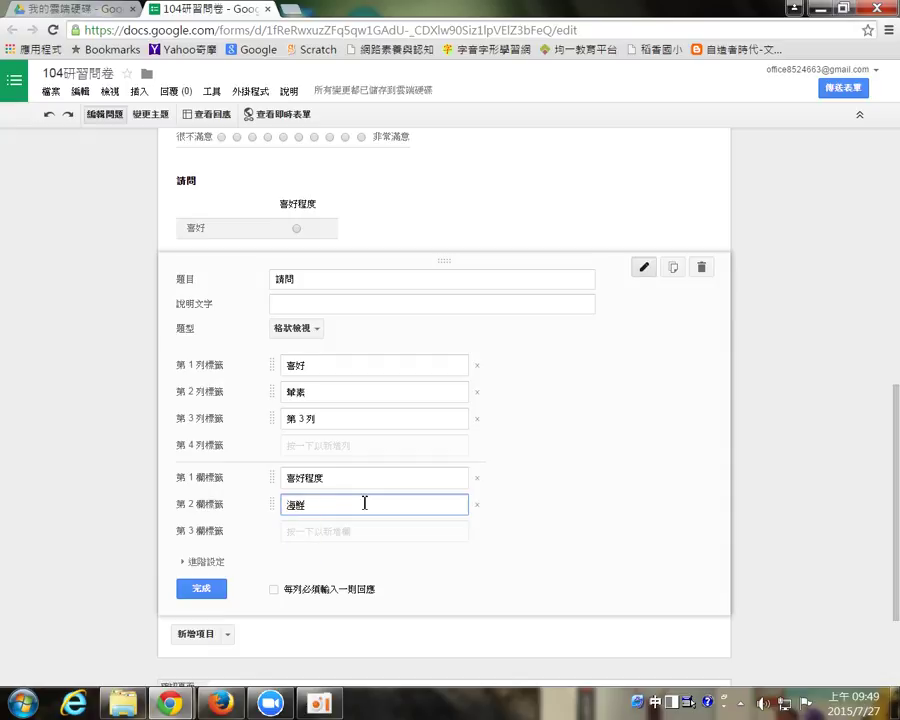
left_click(218, 593)
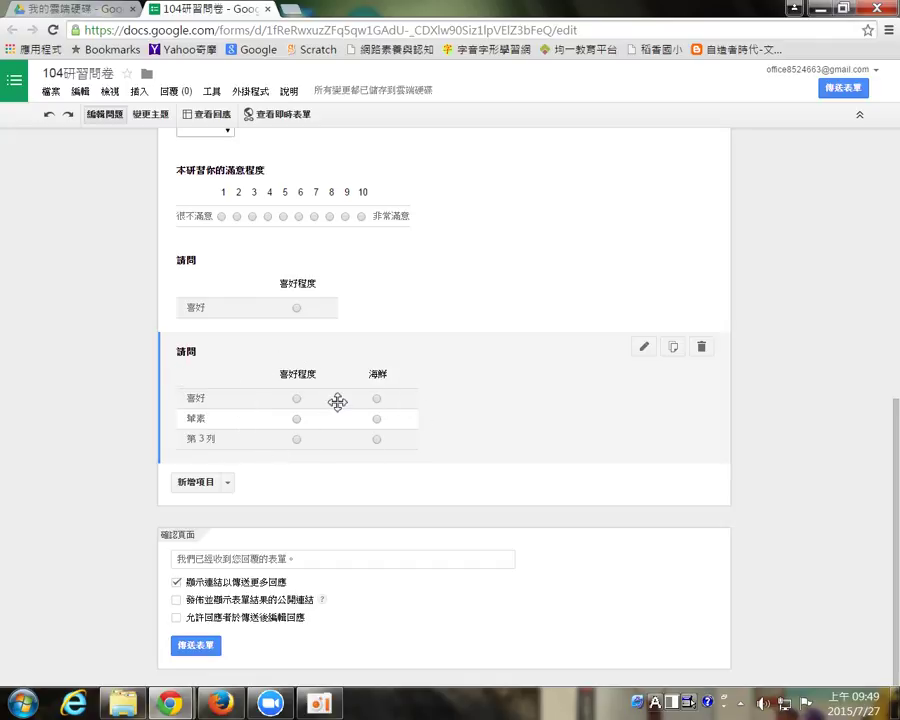
Step: Add a 日期 question titled 123 at the end of the form, with both year and time included, and finish editing it
left_click(229, 483)
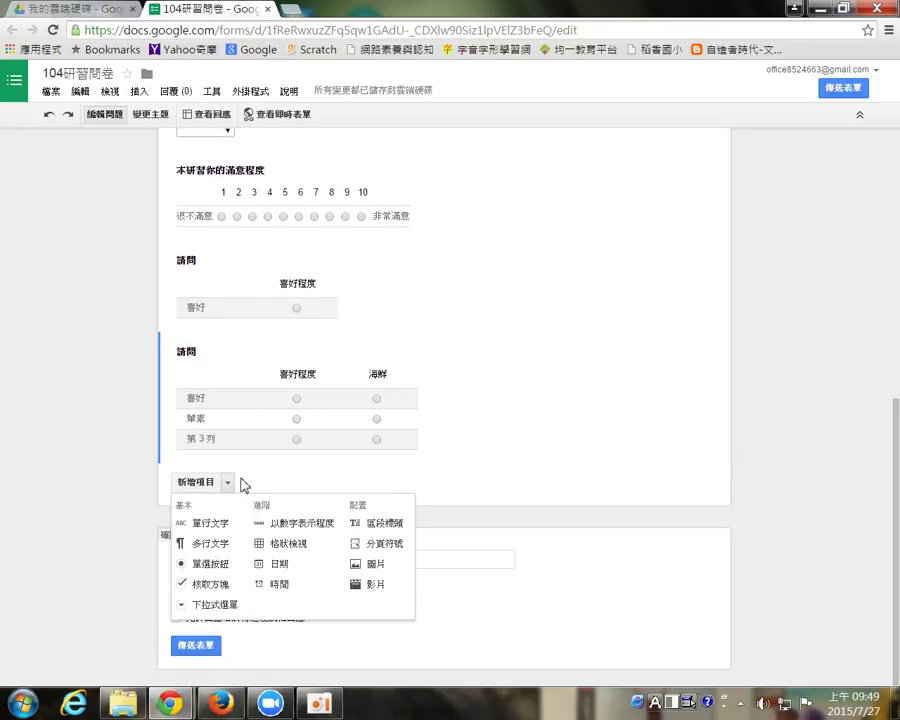
left_click(287, 566)
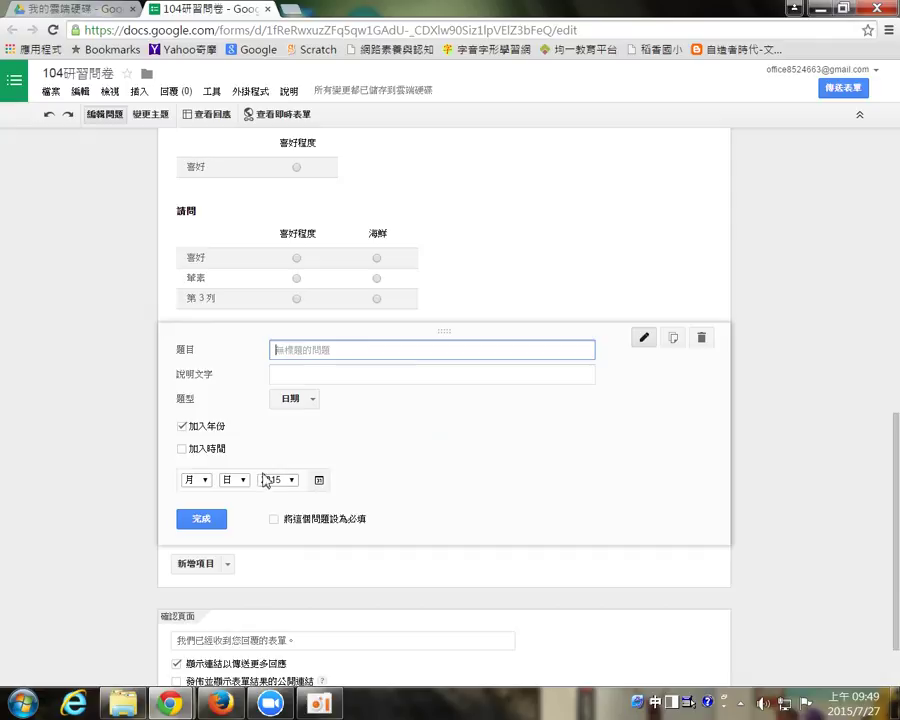
left_click(183, 450)
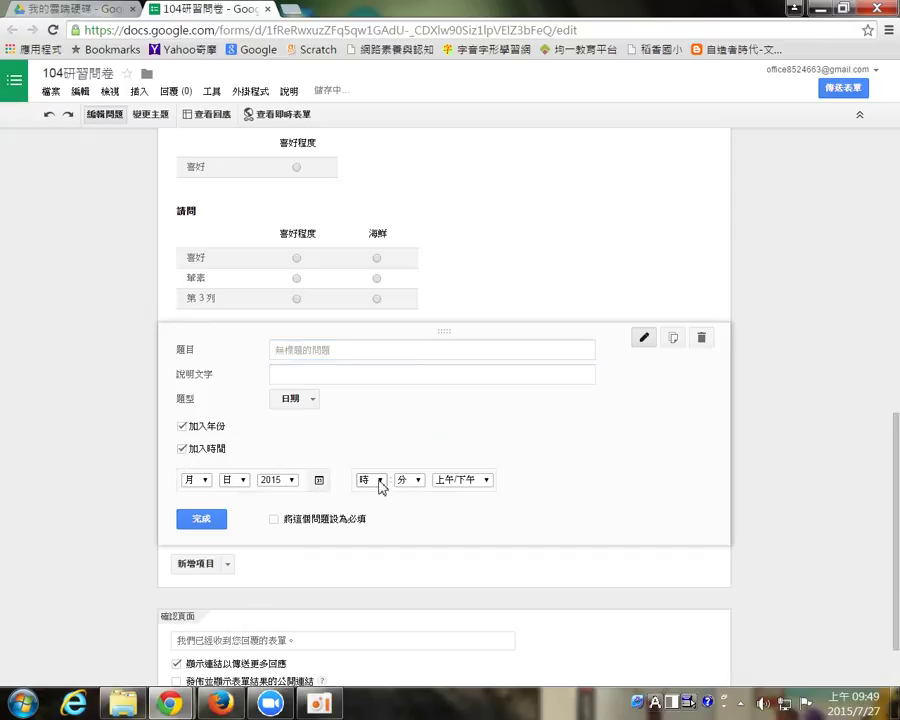
left_click(298, 351)
type("123")
scroll(296, 514, "down", 1)
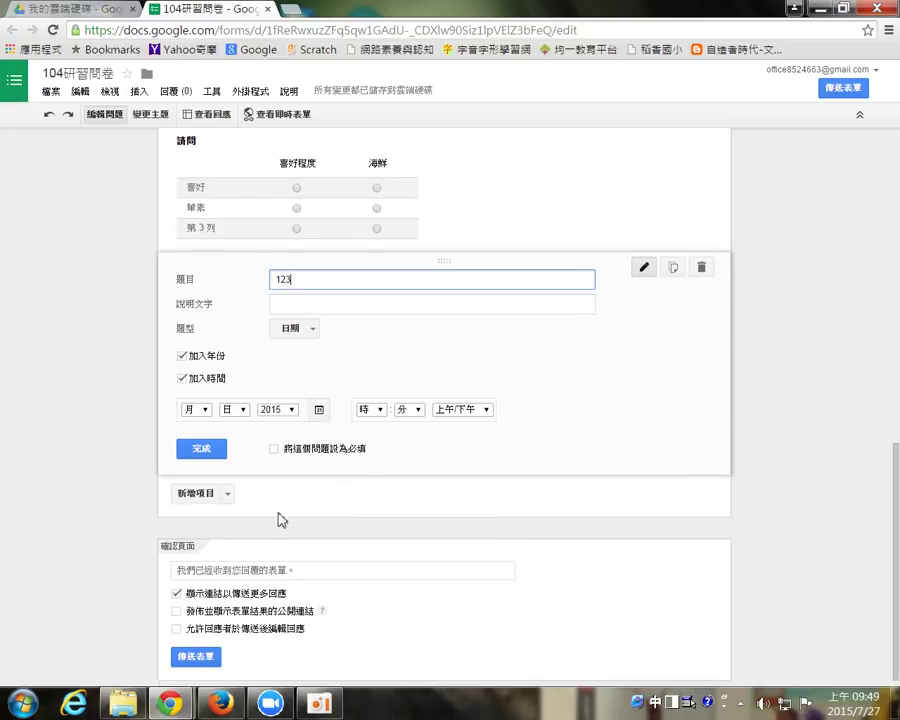
left_click(199, 449)
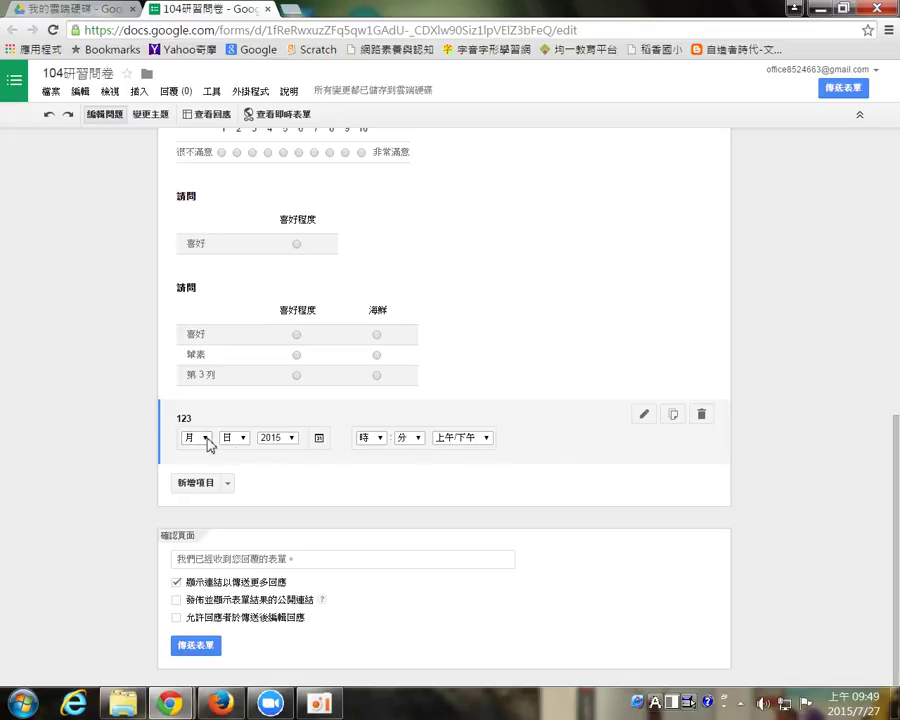
left_click(208, 444)
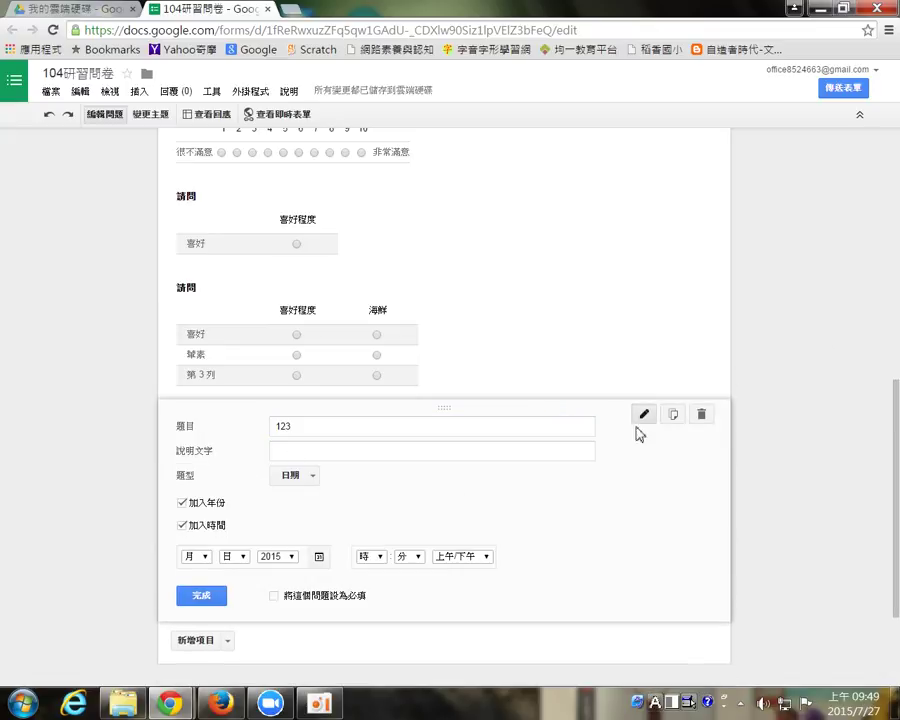
left_click(186, 597)
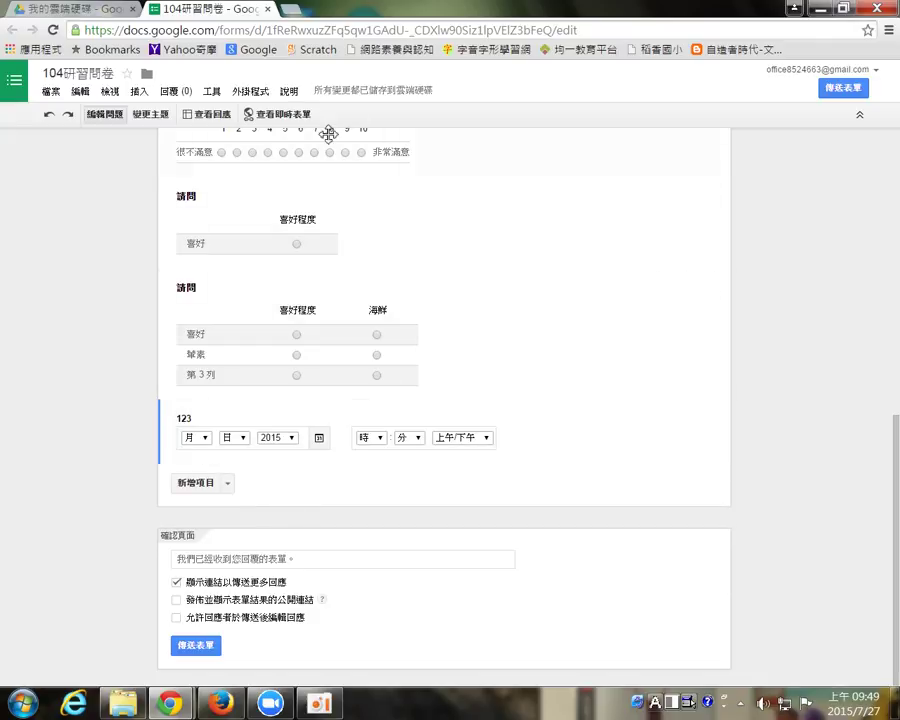
Step: Open the live form and answer 30以上 for the age question and 資訊類, 工作坊 and 美術類 for the preferred workshop types
left_click(289, 116)
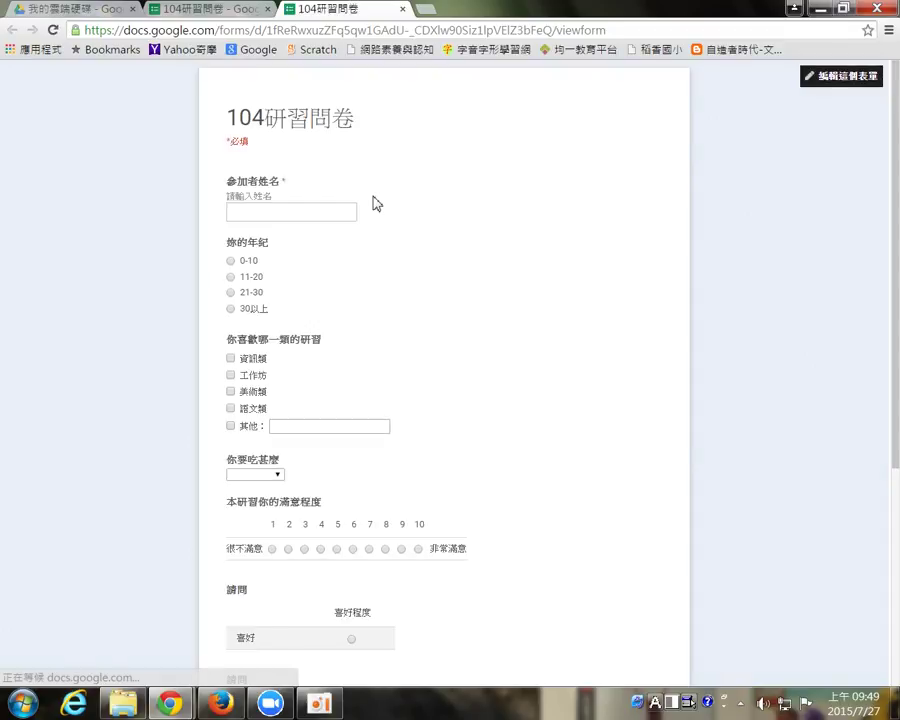
left_click(231, 261)
left_click(231, 277)
left_click(231, 293)
left_click(231, 309)
left_click(232, 359)
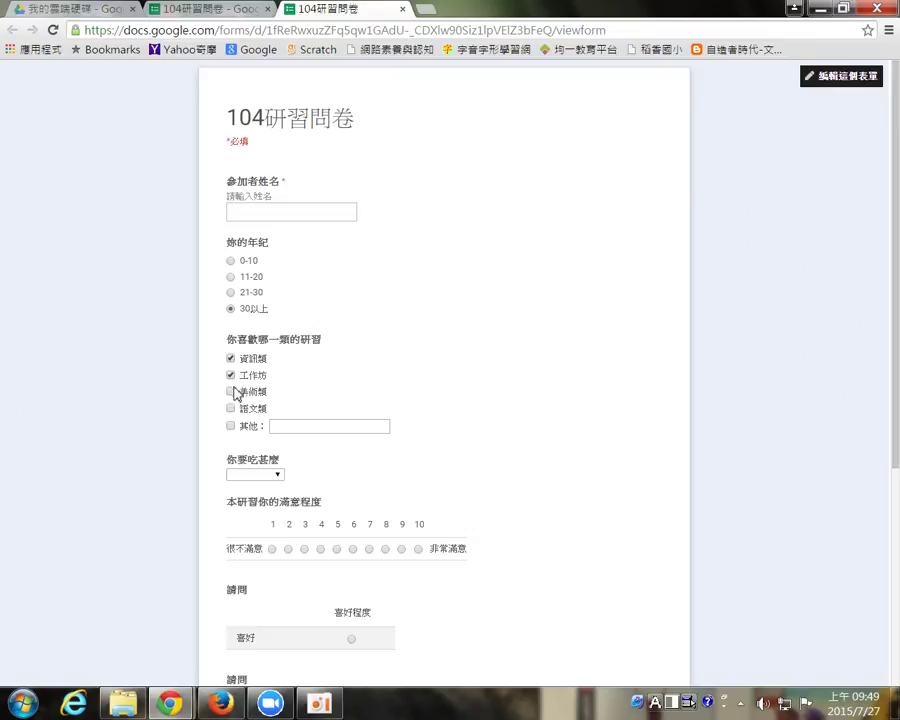
Step: Choose 葷 for the meal question and rate the workshop satisfaction 6
scroll(345, 361, "down", 1)
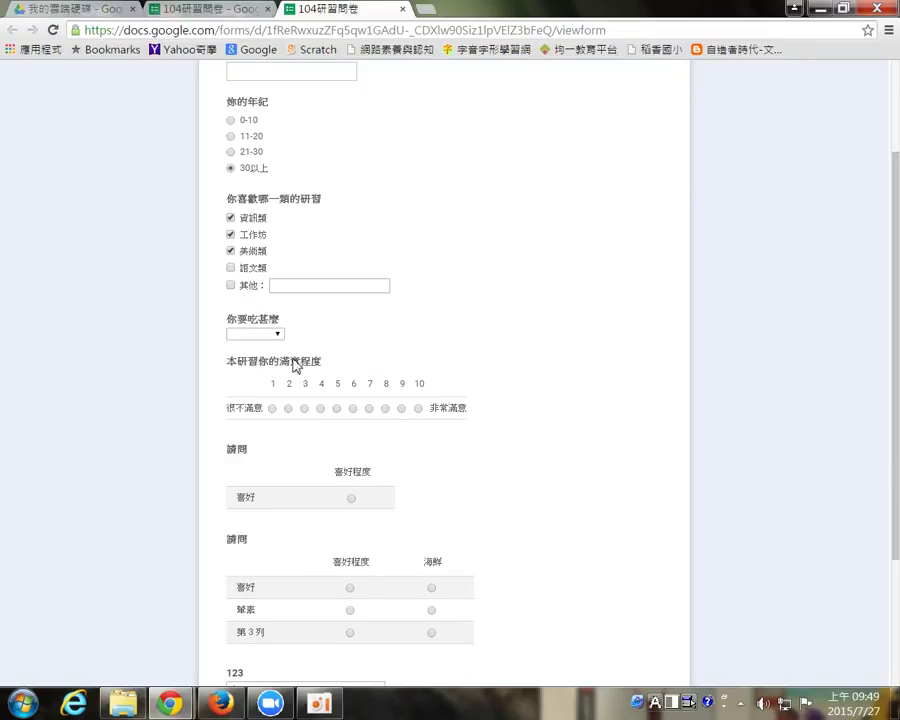
left_click(280, 335)
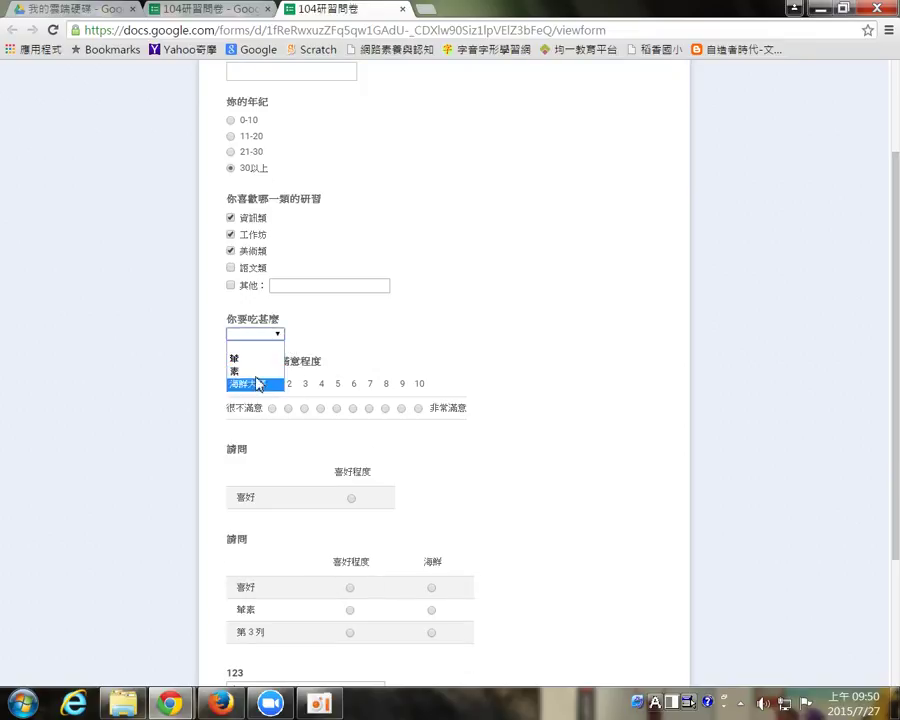
left_click(250, 359)
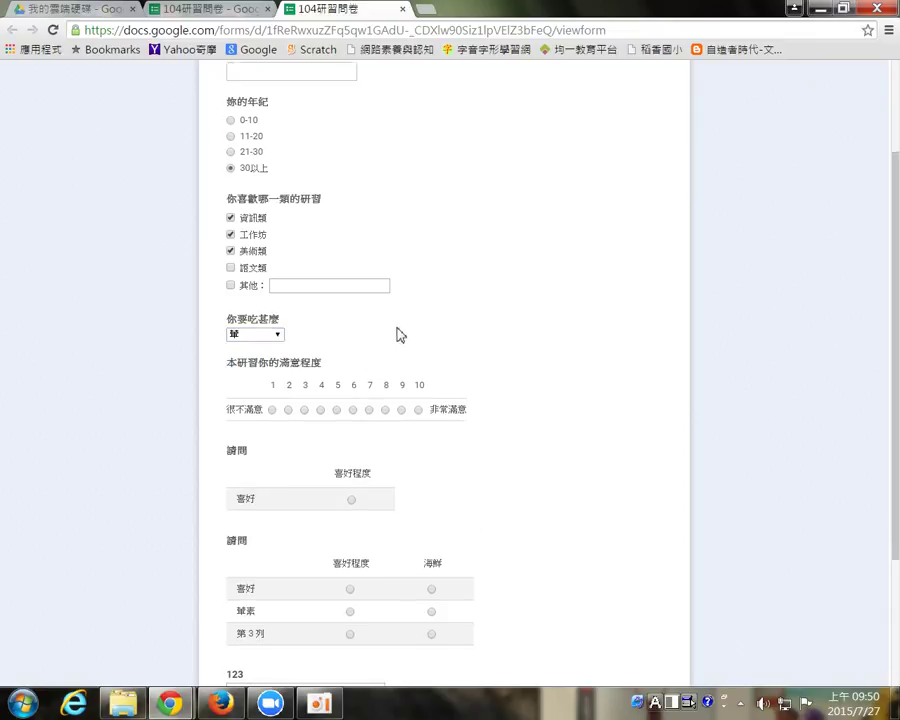
scroll(398, 337, "down", 2)
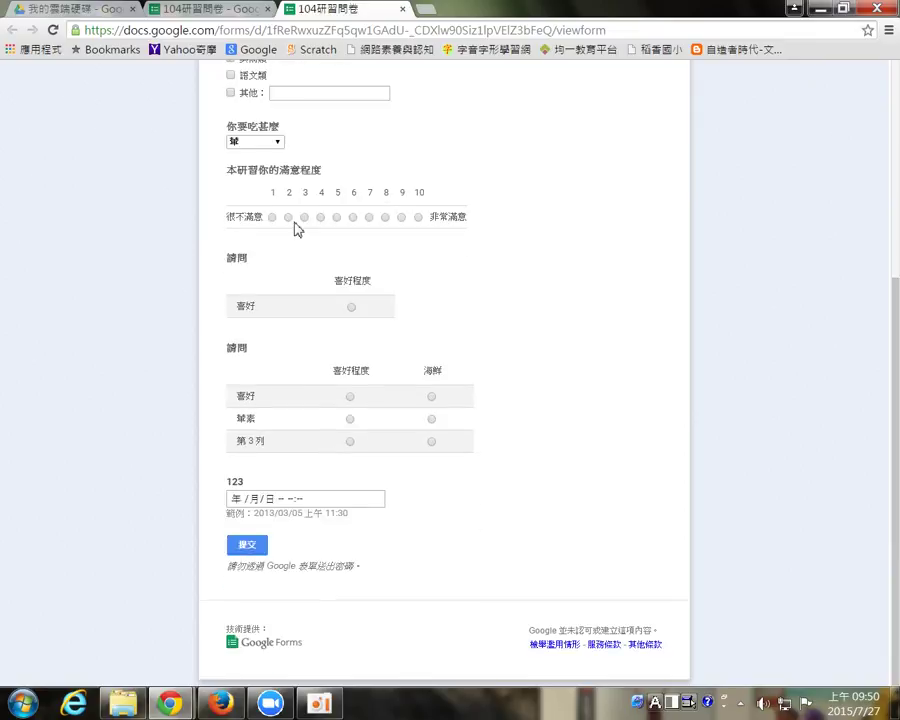
left_click(353, 217)
Step: Answer the first grid with 喜好程度, and the second with 海鮮 for 喜好 and 第 3 列 and 喜好程度 for 葷素
left_click(352, 310)
left_click(351, 420)
left_click(431, 441)
left_click(432, 397)
Step: Try out the date and time field of question 123 and try to submit the response
left_click(237, 499)
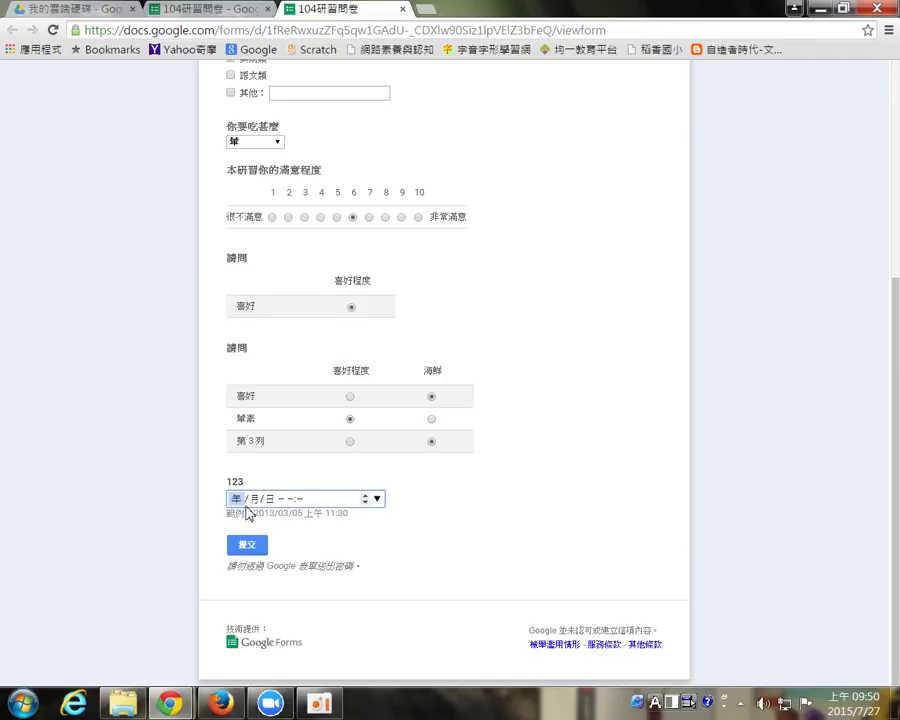
left_click(264, 499)
left_click(237, 499)
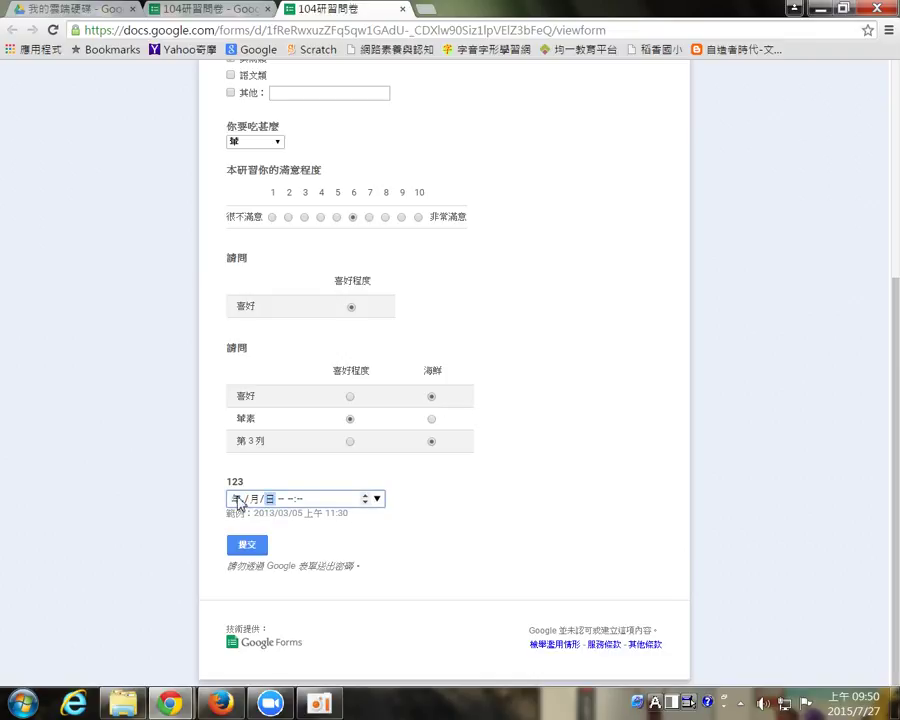
left_click(365, 496)
left_click(366, 502)
left_click(250, 548)
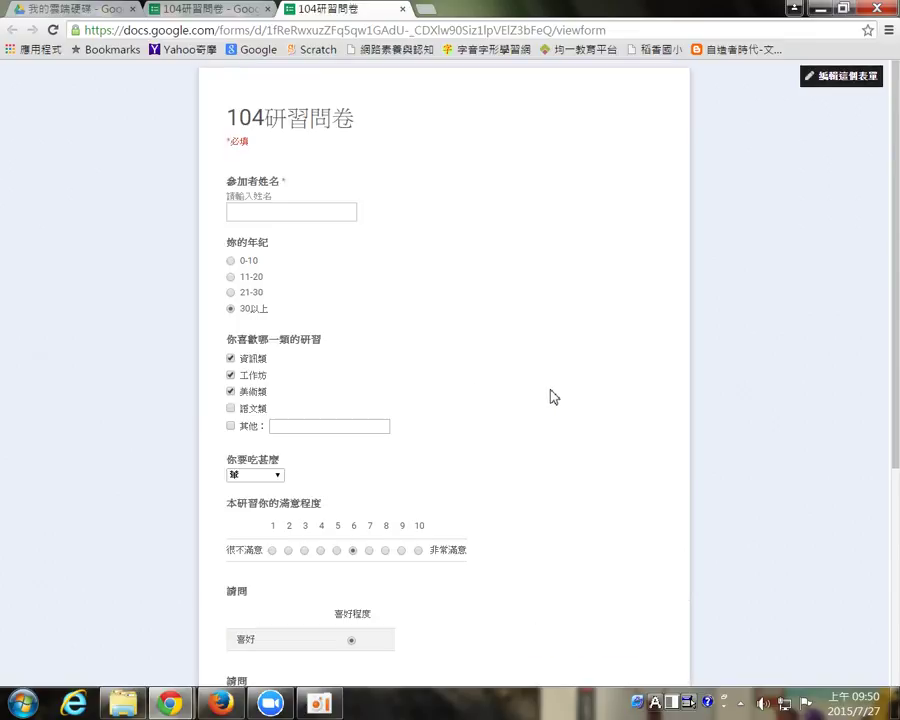
Step: Return to the editing view of the 104研習問卷 form
left_click(222, 10)
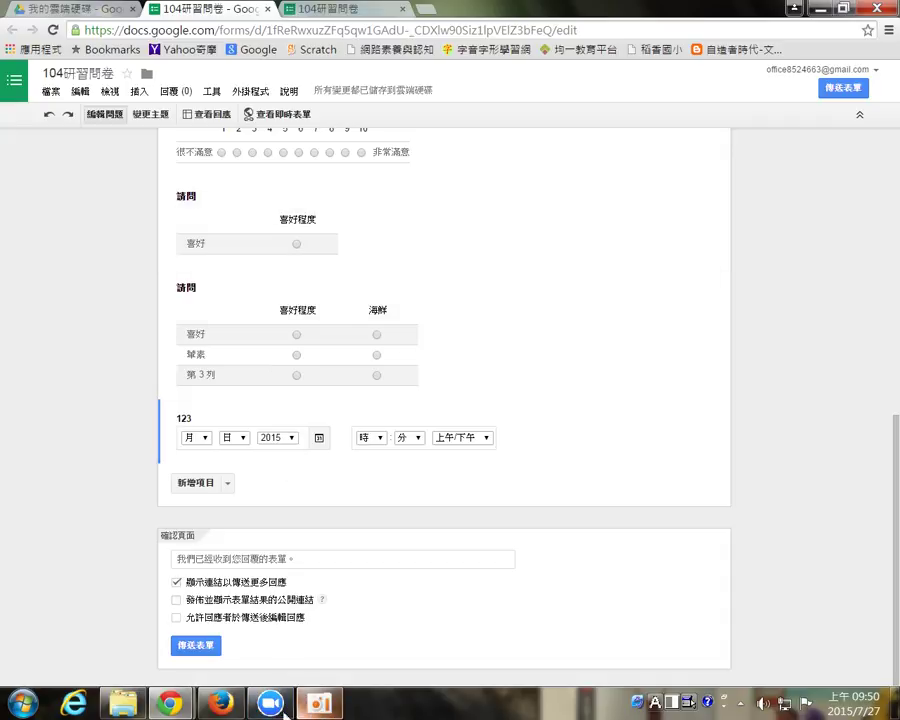
left_click(317, 706)
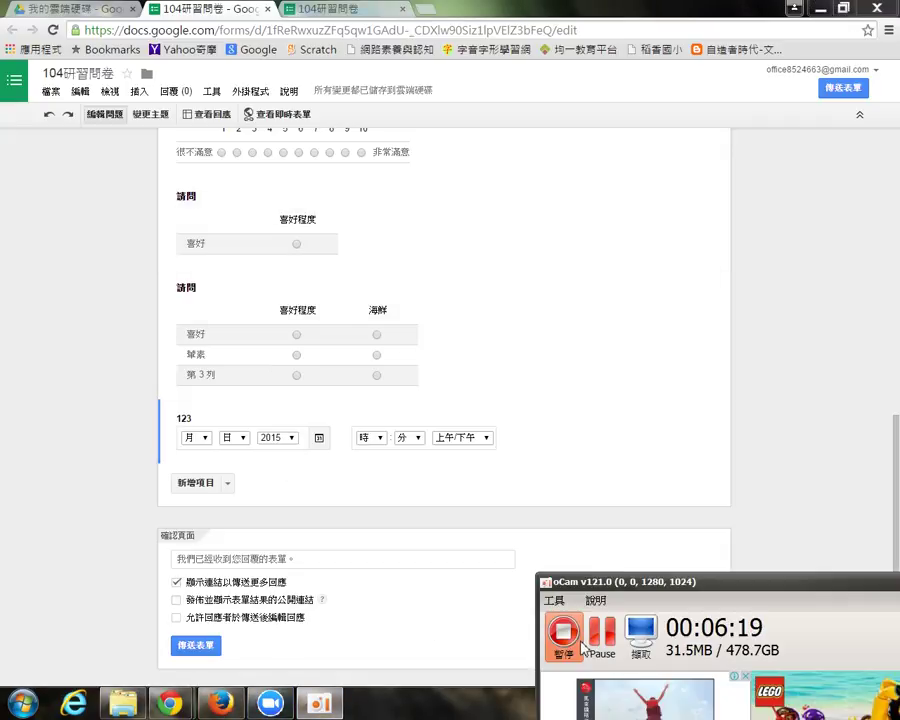